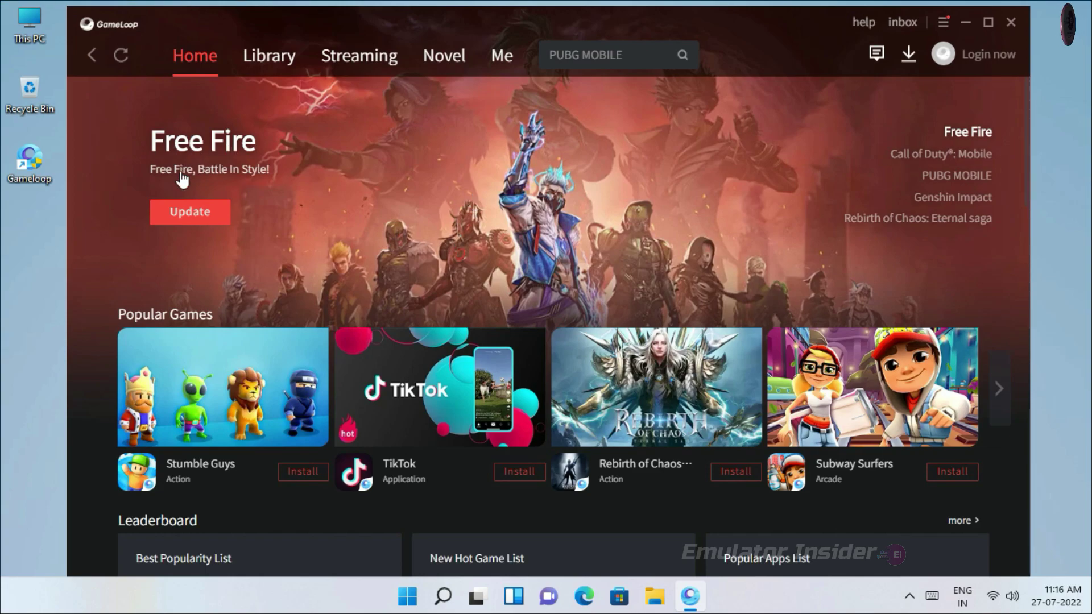
Open the featured Free Fire game page and start updating the game
left_click(204, 149)
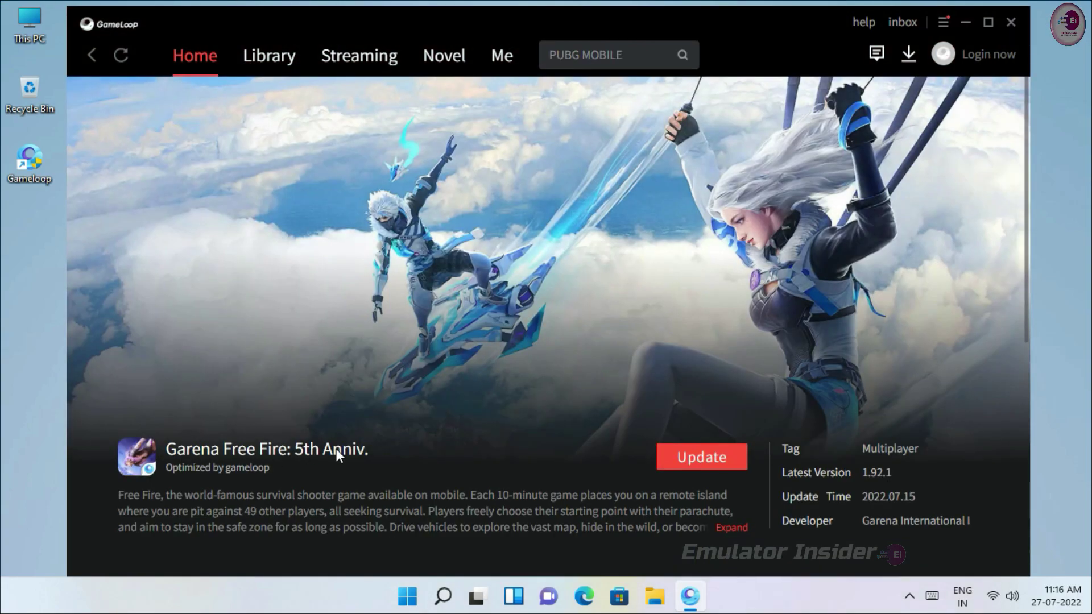
left_click(733, 469)
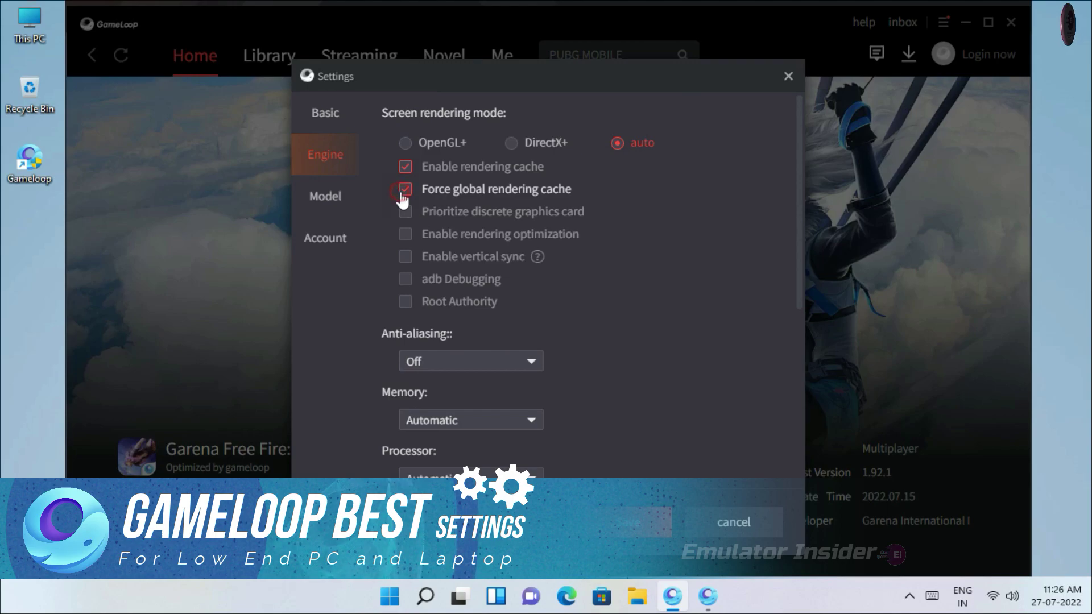
Enable Prioritize discrete graphics card, rendering optimization, adb Debugging and Root Authority in the engine settings
left_click(405, 212)
left_click(405, 231)
left_click(405, 279)
left_click(405, 301)
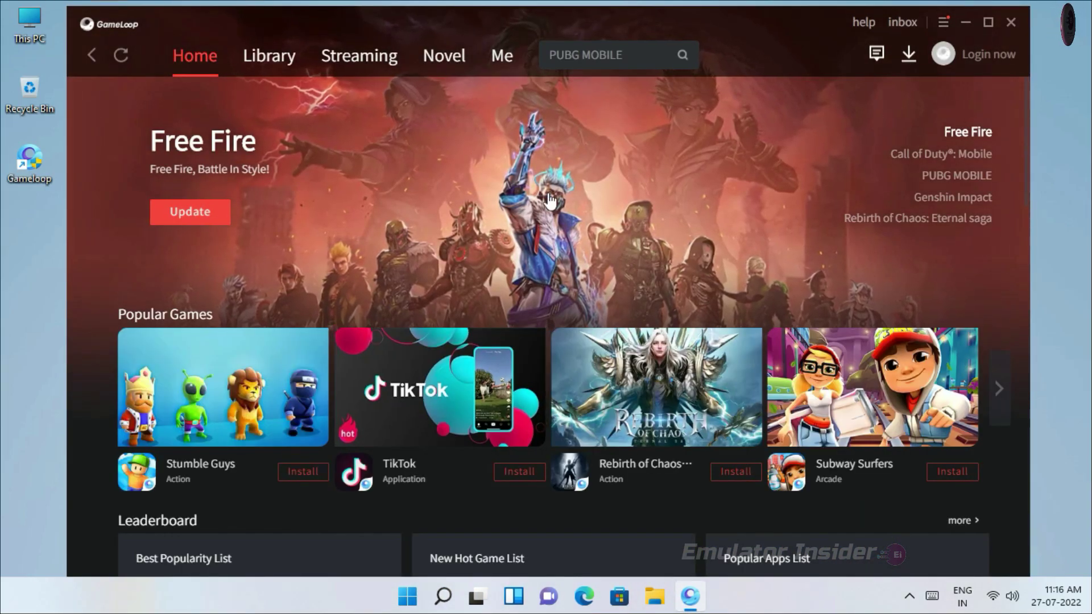
Go to the Garena Free Fire: 5th Anniv. page from the home banner and start its update
left_click(202, 145)
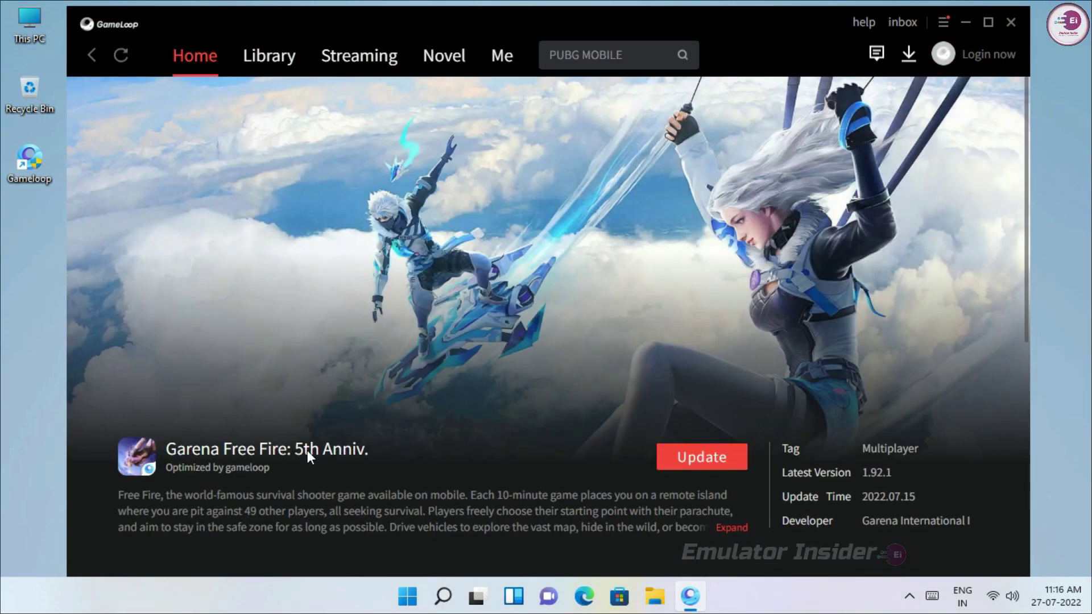
left_click(724, 468)
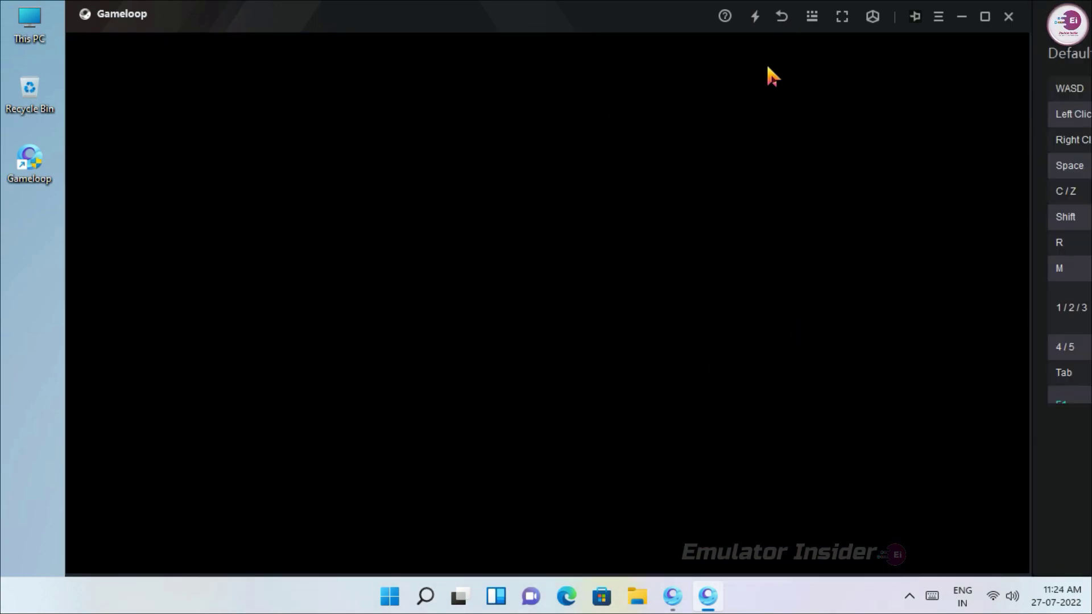
Return from the game to the emulator's home screen and open the emulator settings
left_click(781, 17)
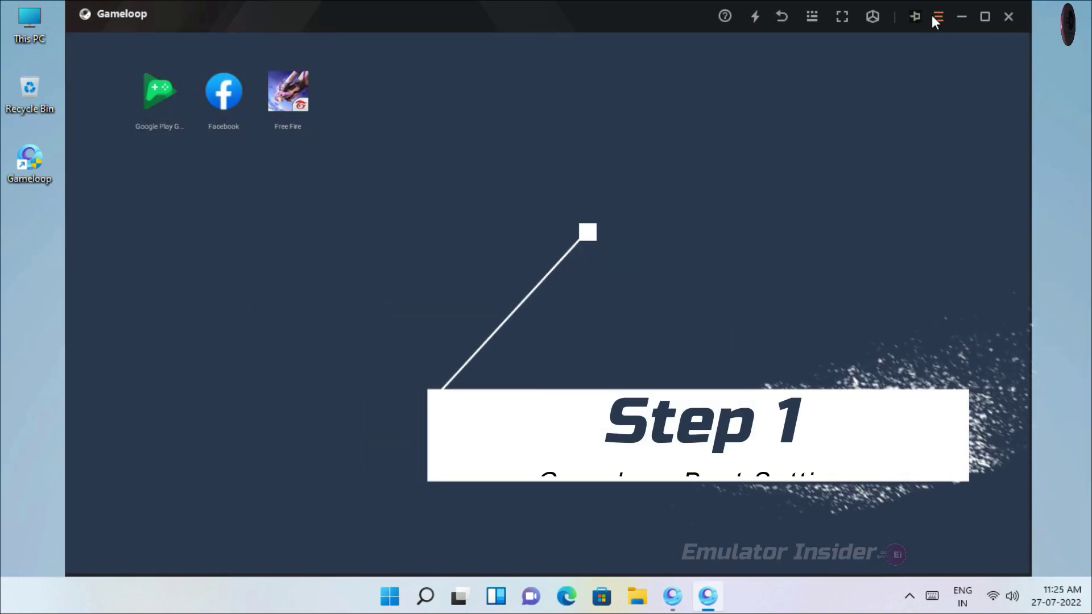
left_click(936, 17)
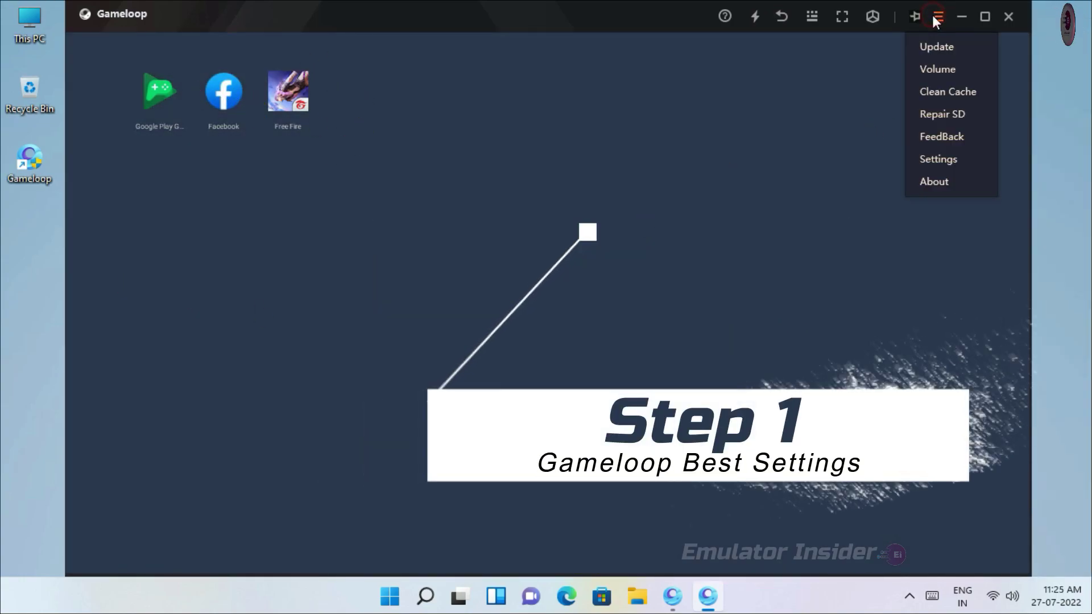
left_click(939, 159)
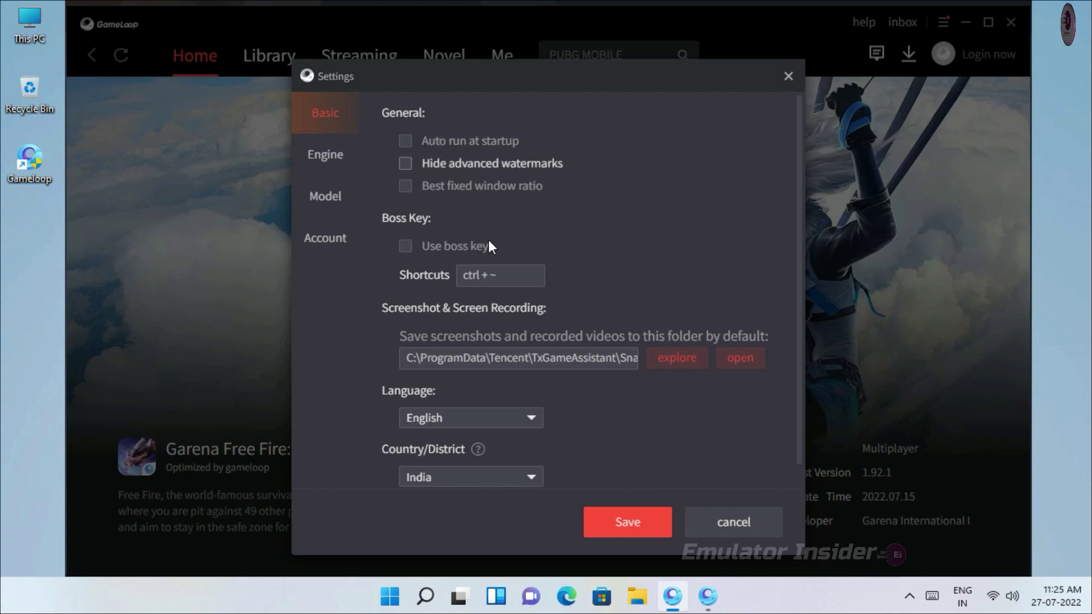
Review the available Country/District choices in the Basic settings without changing the selection
scroll(596, 288, "down", 1)
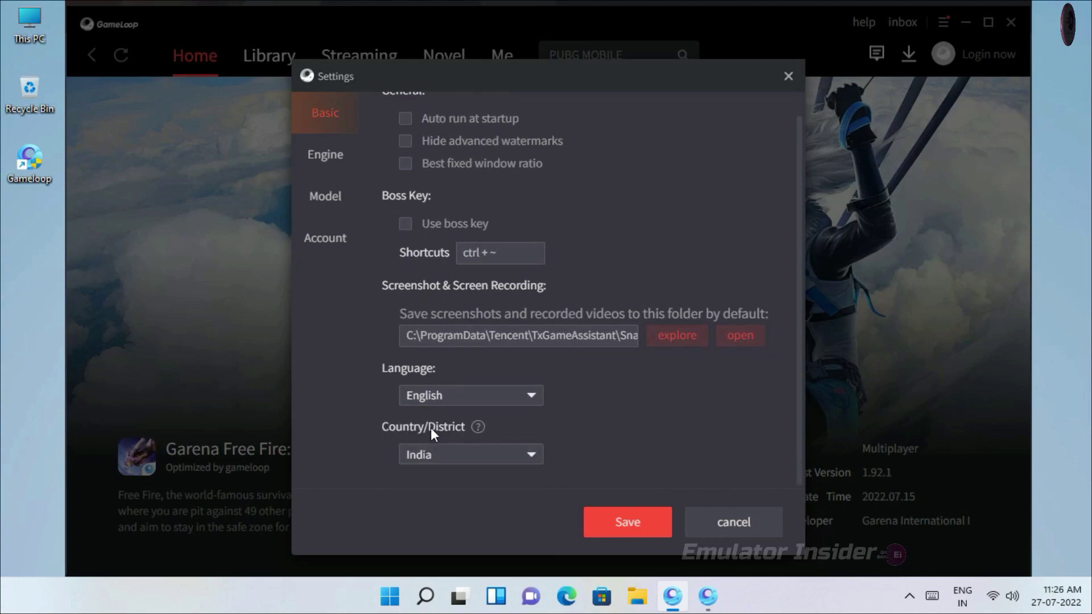
left_click(417, 455)
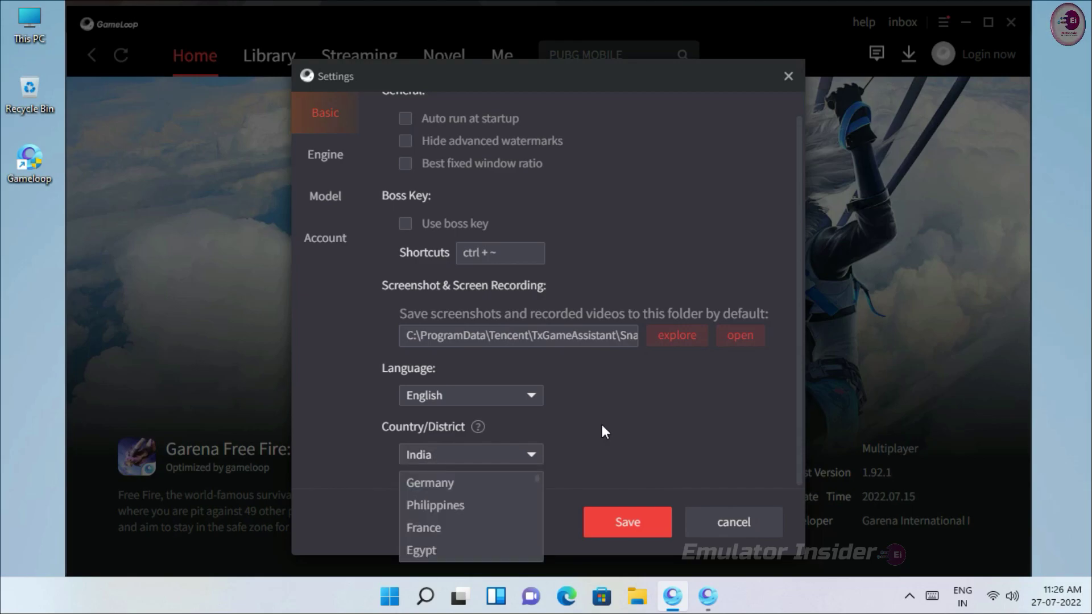
left_click(409, 448)
In the Engine settings, enable Force global rendering cache, Prioritize discrete graphics card, rendering optimization, adb Debugging and Root Authority
left_click(324, 159)
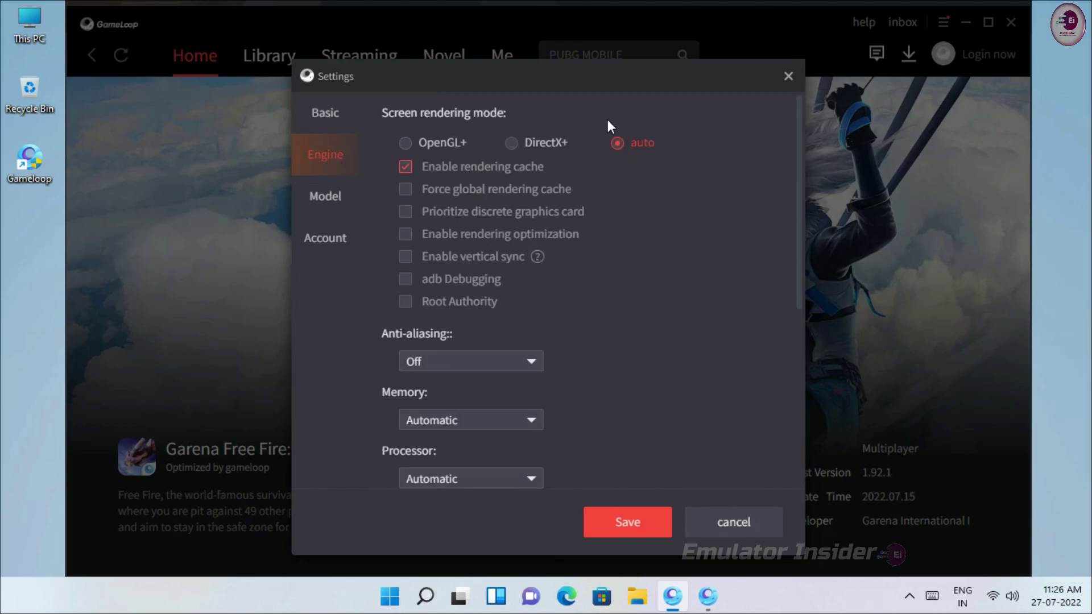
left_click(405, 213)
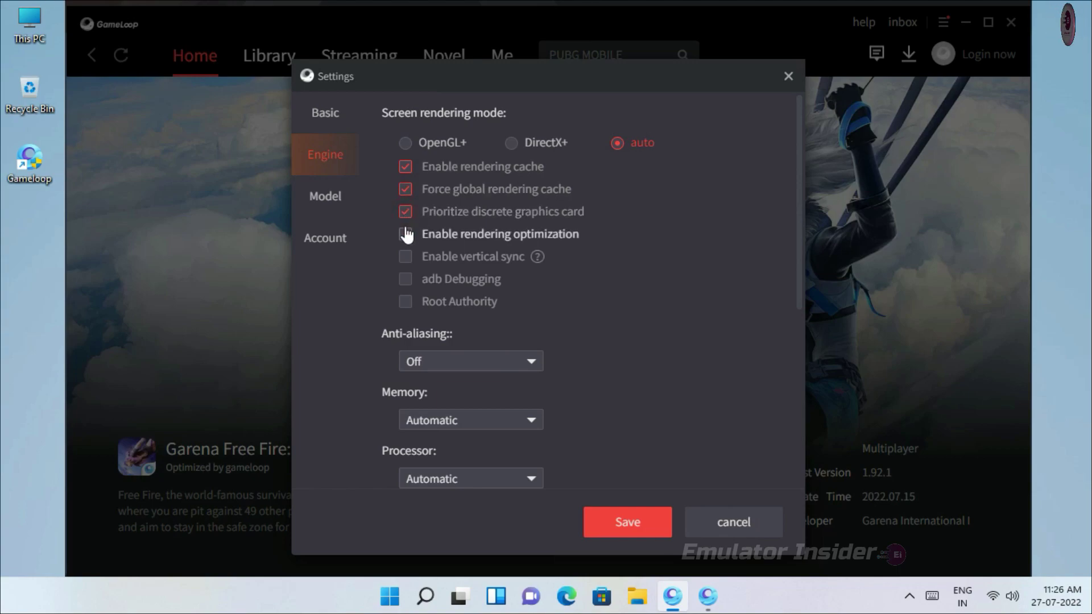
left_click(405, 279)
left_click(405, 302)
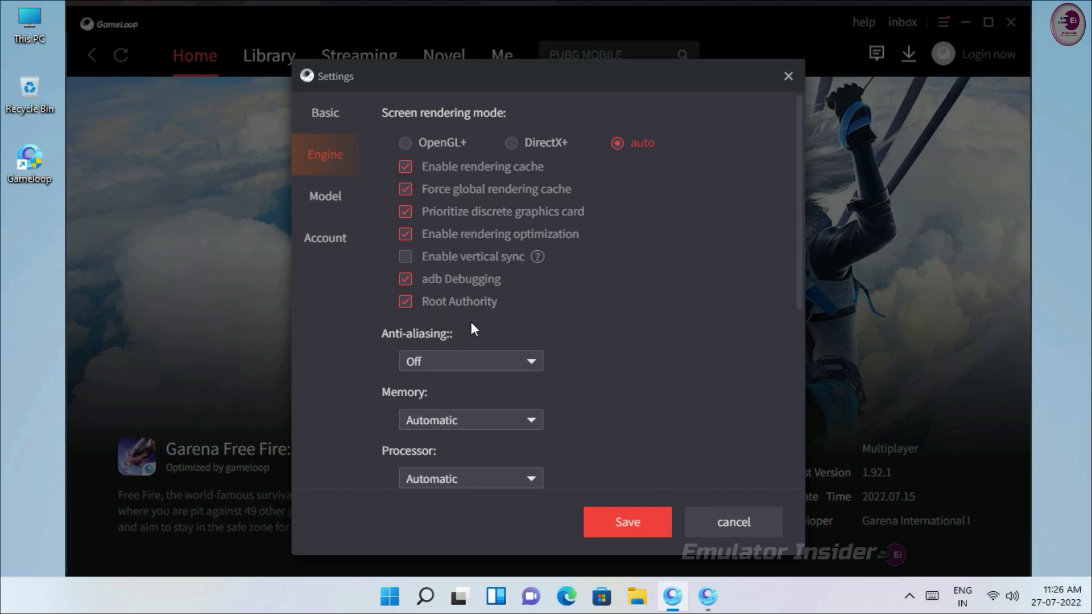
Set Anti-aliasing to Off and Memory to 2048M in the Engine settings
scroll(584, 312, "down", 3)
left_click(405, 281)
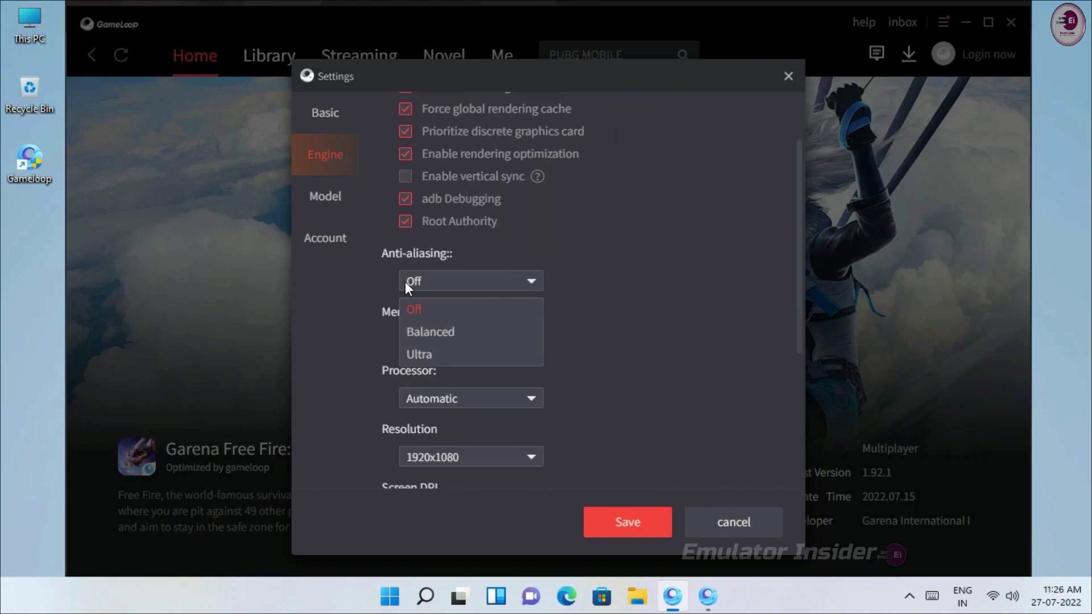
left_click(421, 311)
left_click(413, 340)
scroll(482, 411, "down", 2)
left_click(415, 393)
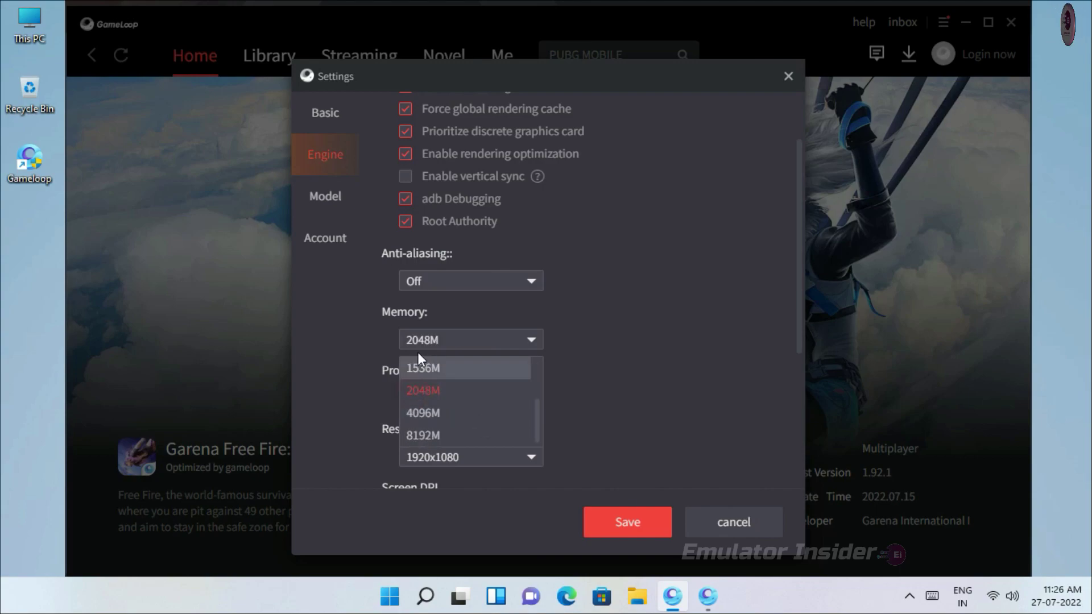
left_click(540, 339)
Set the Processor count to 2 in the Engine settings
left_click(452, 399)
left_click(426, 470)
scroll(671, 375, "down", 2)
Review the Resolution and Playback Device options in the Engine settings without changing them
left_click(457, 376)
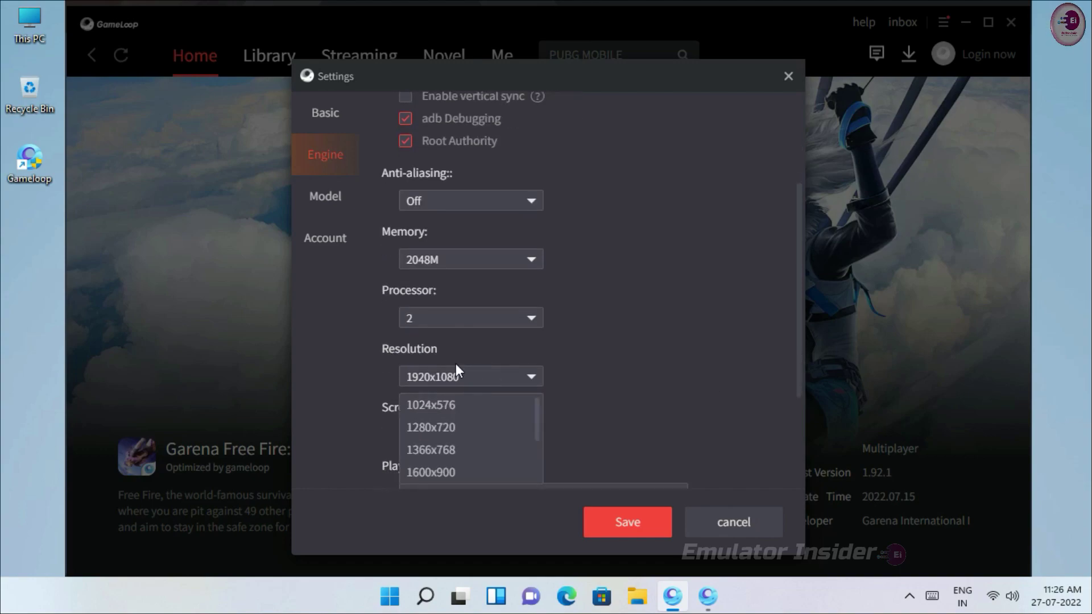
left_click(448, 382)
scroll(696, 357, "down", 3)
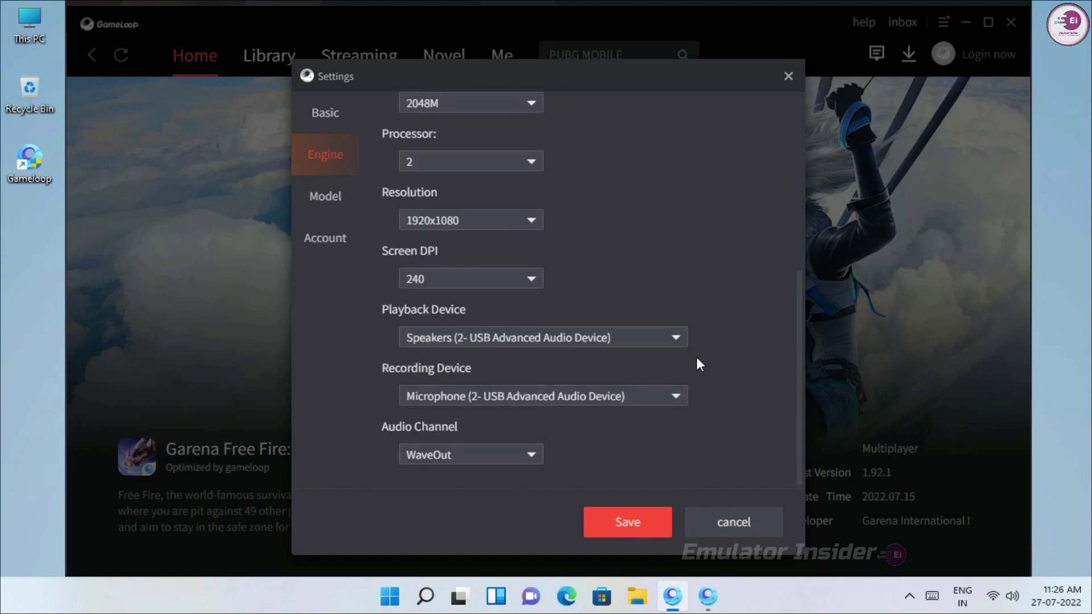
left_click(640, 336)
left_click(641, 336)
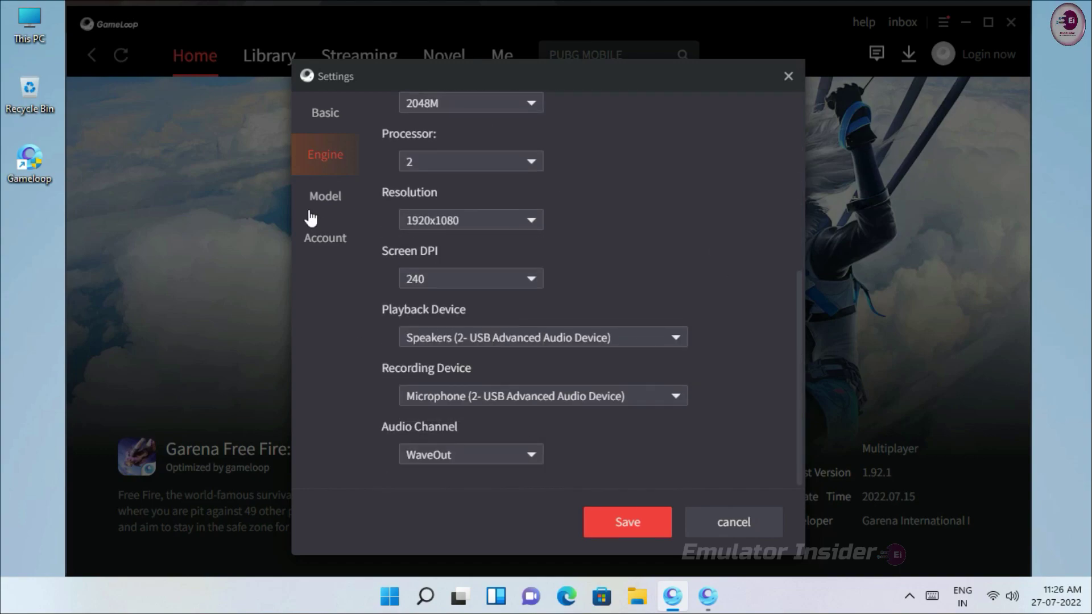
Set the custom mobile phone model to Asus ROG 2 under Common model
left_click(317, 211)
left_click(406, 141)
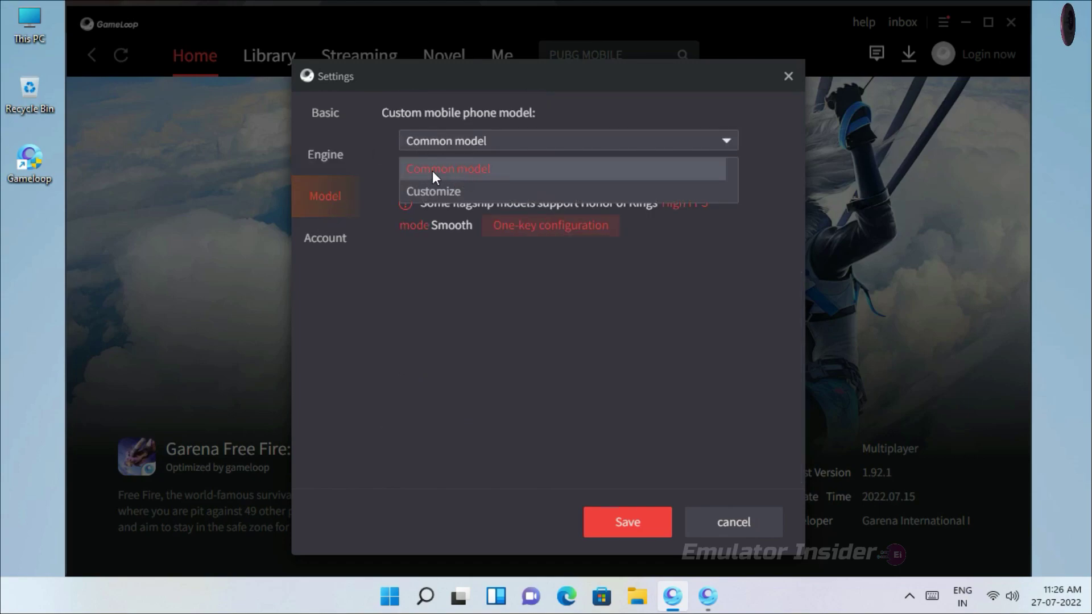
left_click(482, 169)
left_click(419, 172)
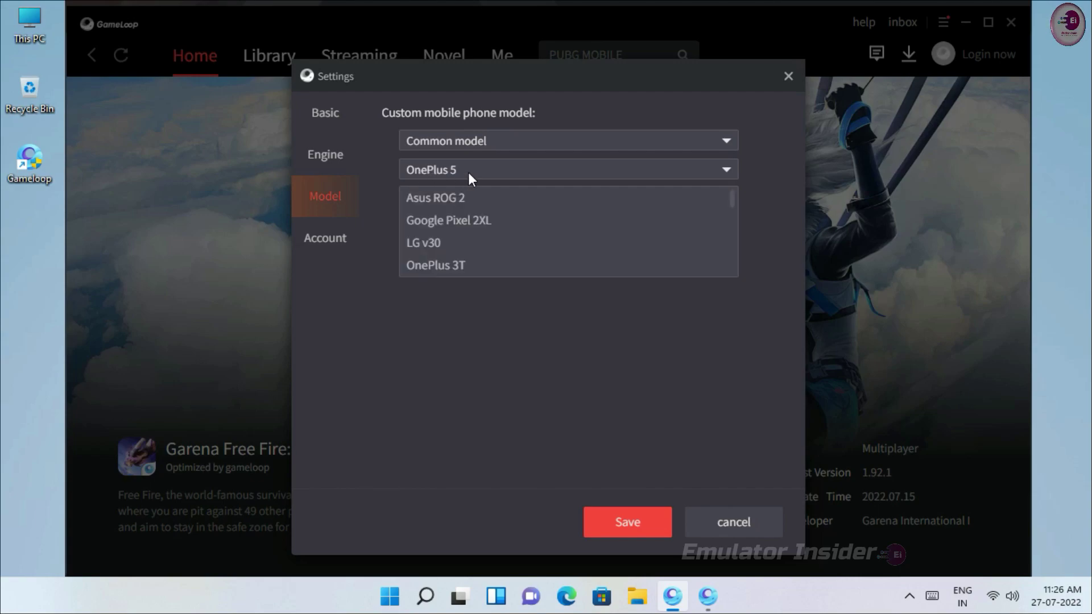
scroll(469, 220, "down", 3)
scroll(472, 220, "up", 3)
left_click(458, 199)
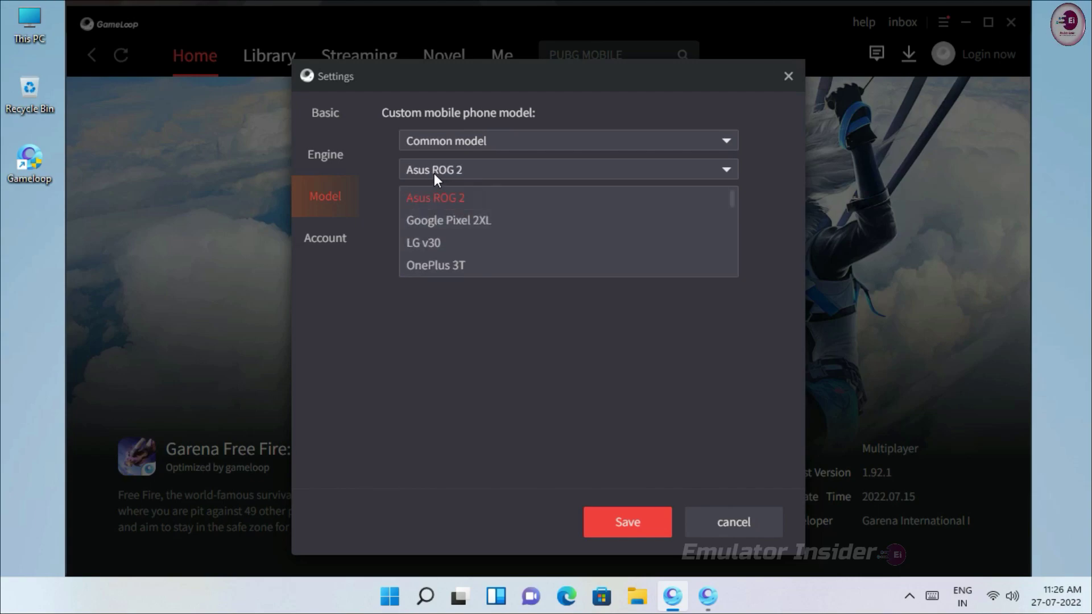
left_click(518, 335)
left_click(418, 168)
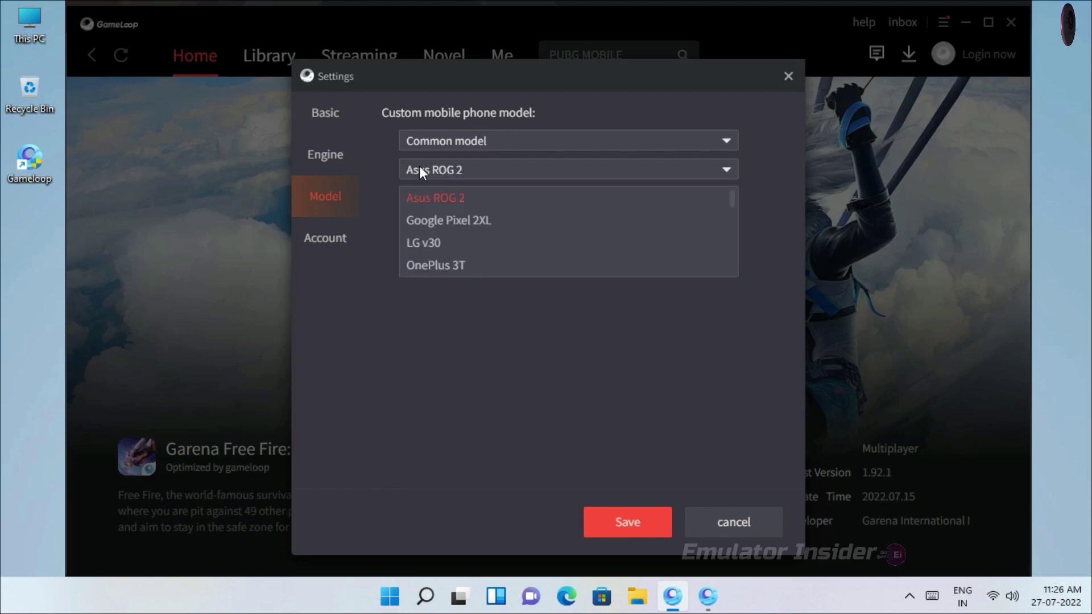
left_click(513, 308)
Check the Account and Basic settings, and save the emulator settings
left_click(333, 253)
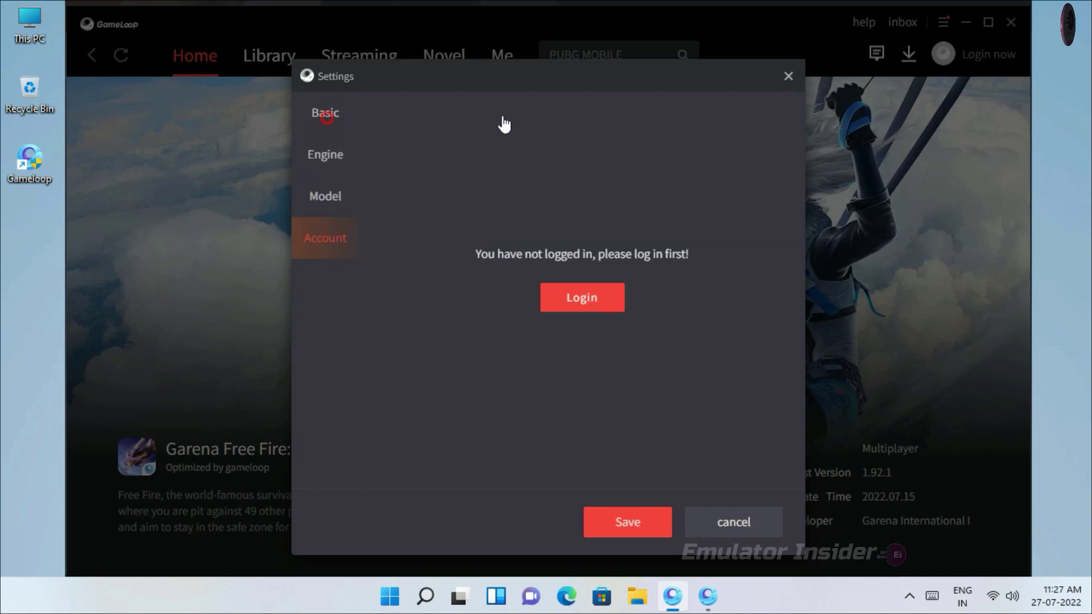
left_click(327, 116)
left_click(625, 523)
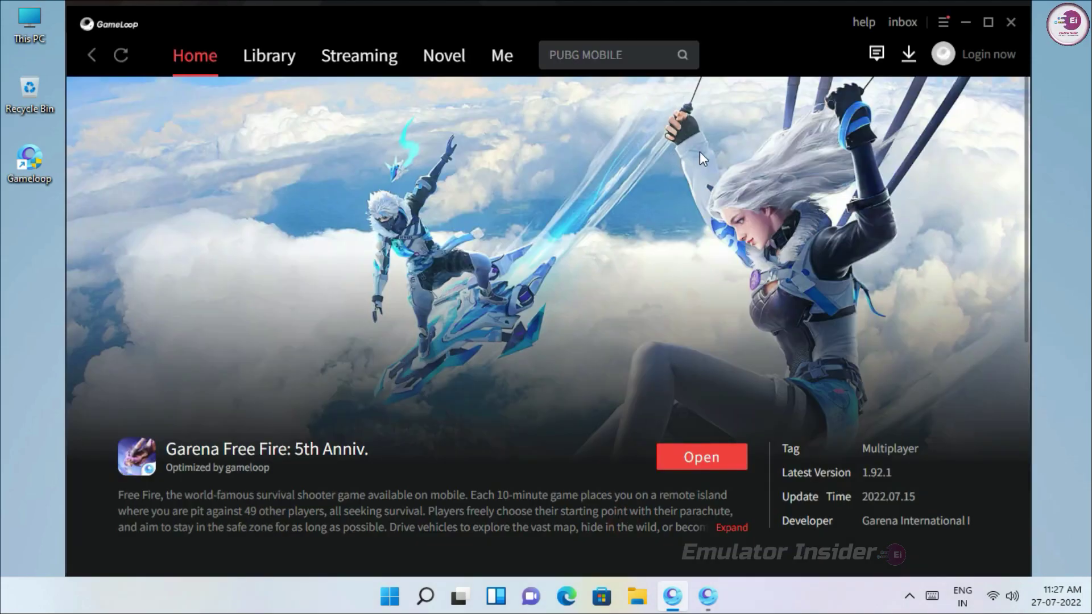
Switch to the running emulator window and open the Android system settings
left_click(713, 590)
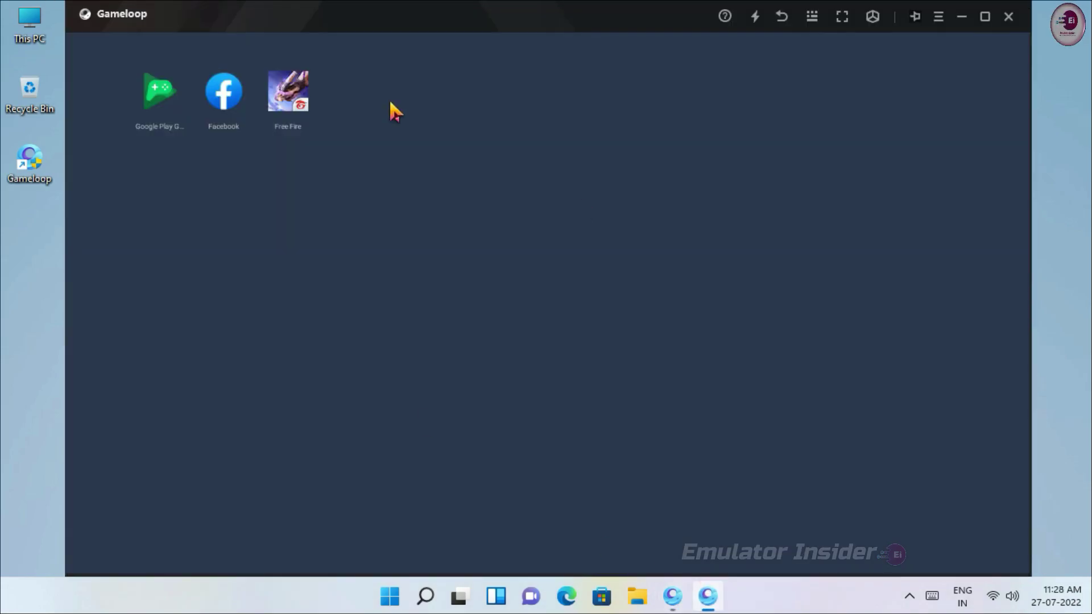
left_click_drag(215, 40, 195, 253)
left_click_drag(202, 70, 205, 263)
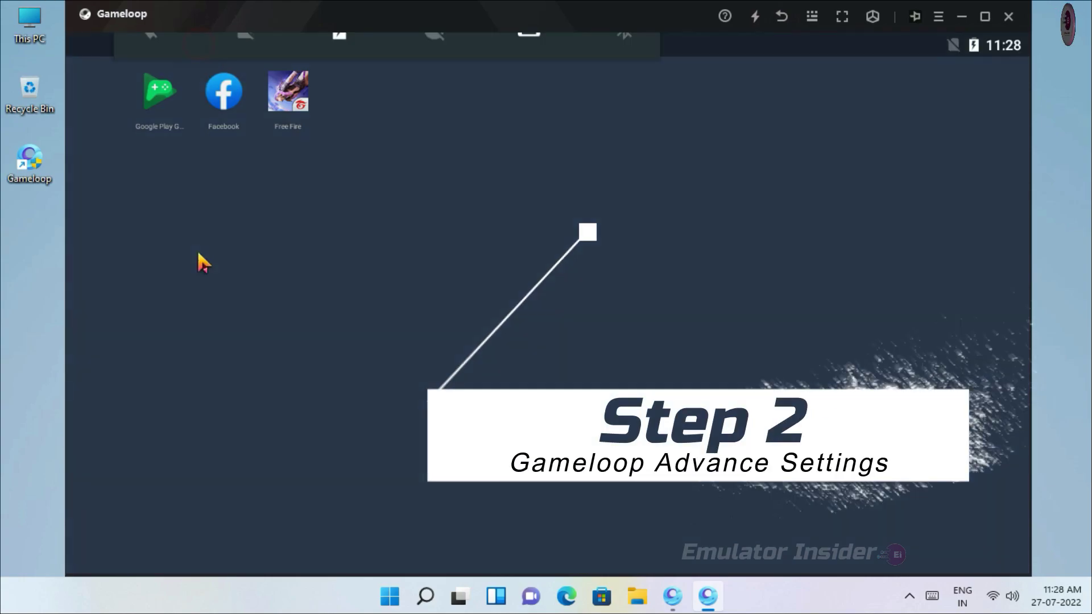
left_click(576, 64)
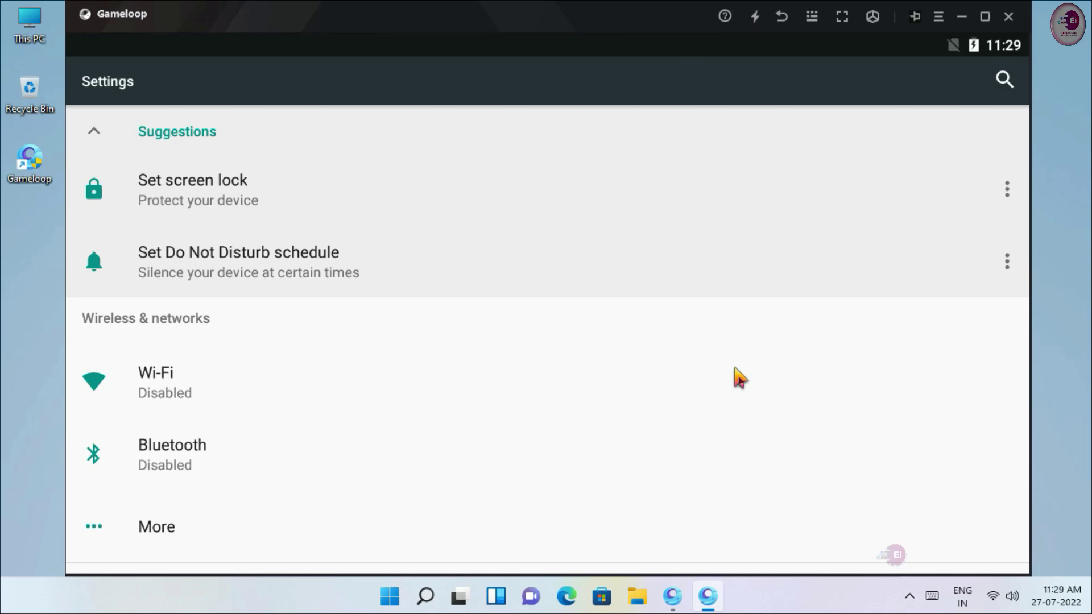
Unlock Android developer mode through the build number in the About tablet information
scroll(620, 317, "down", 15)
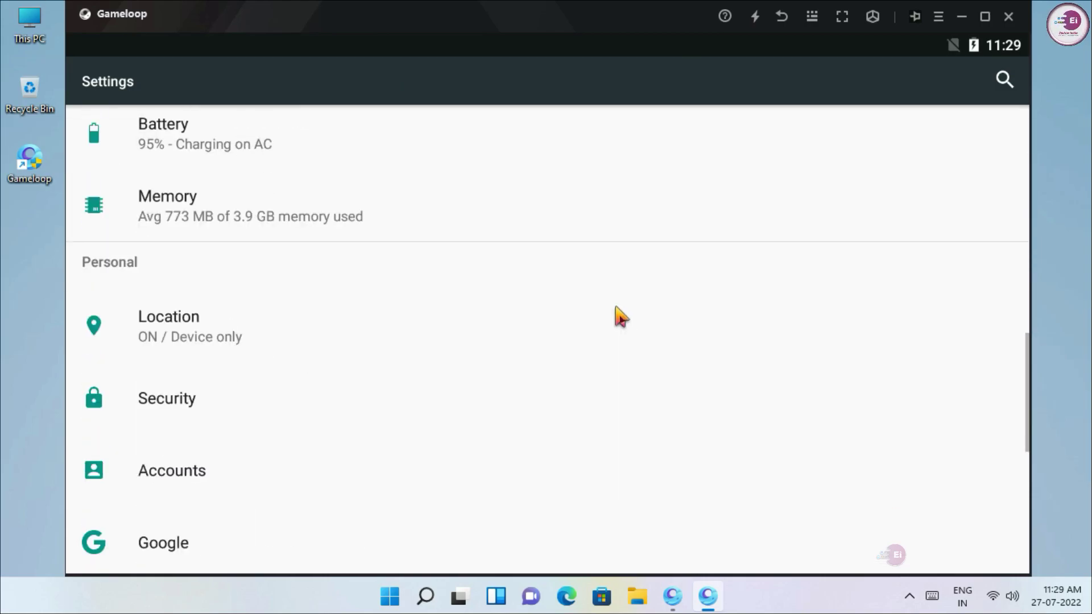
left_click(341, 540)
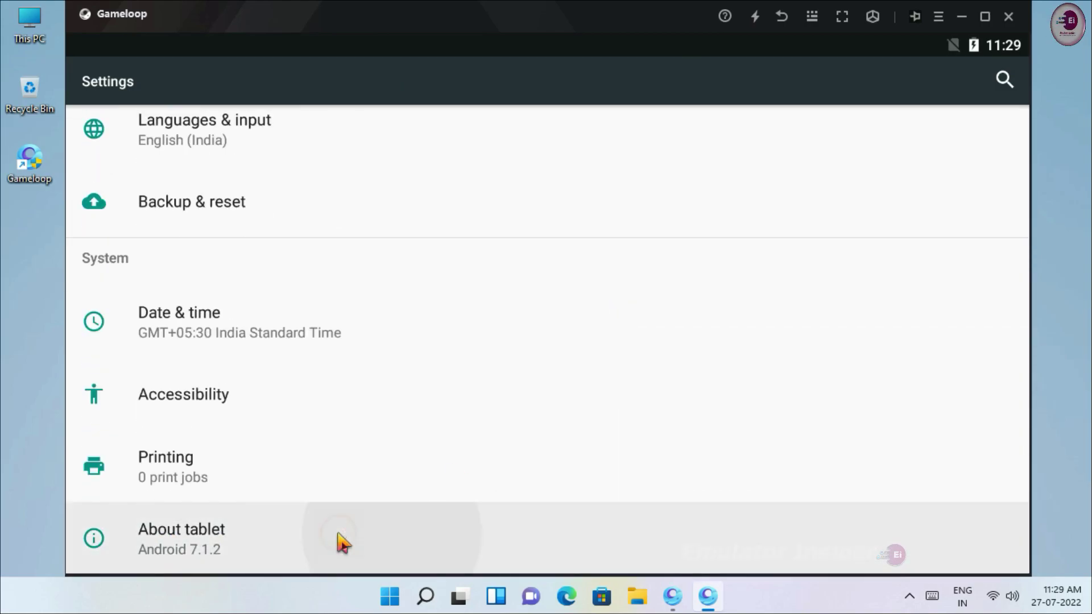
scroll(375, 330, "down", 5)
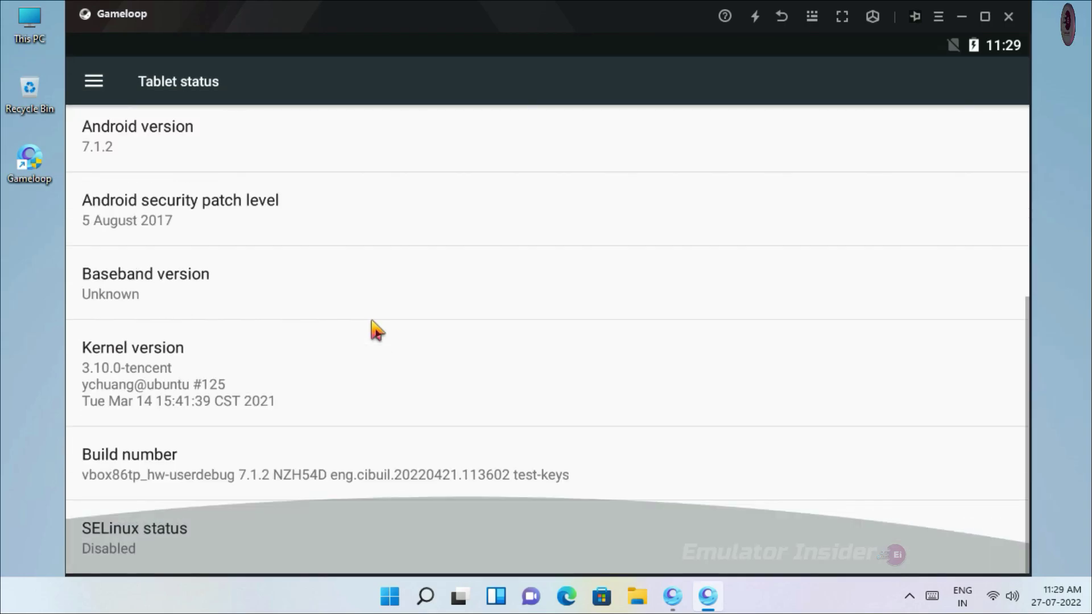
left_click(345, 478)
left_click(343, 477)
left_click(402, 475)
left_click(402, 475)
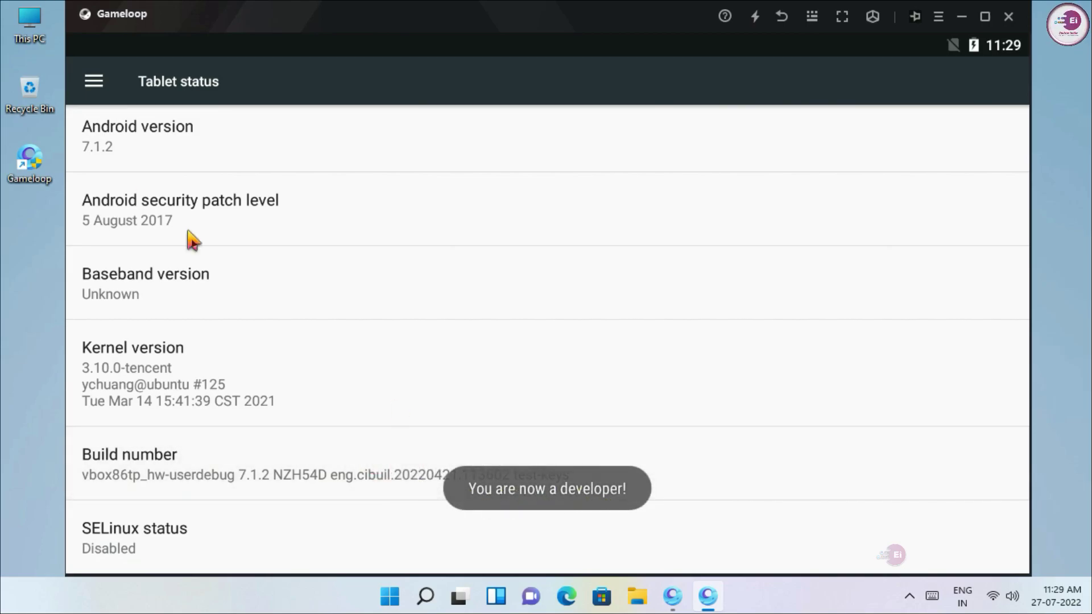
Turn on Force GPU rendering under Hardware accelerated rendering in the Android Developer options
left_click(784, 17)
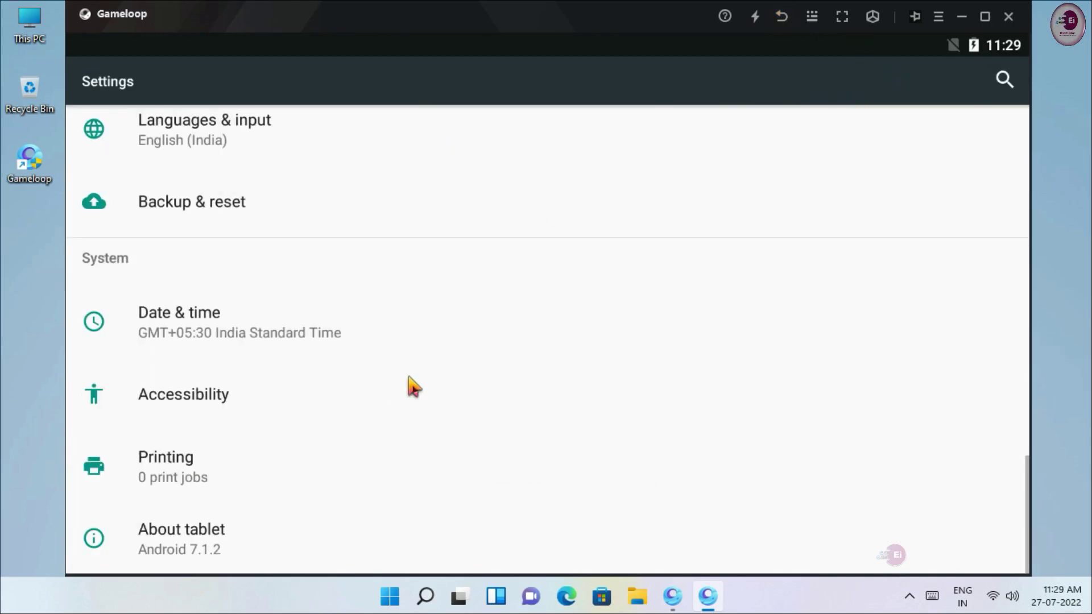
scroll(408, 379, "down", 2)
left_click(329, 477)
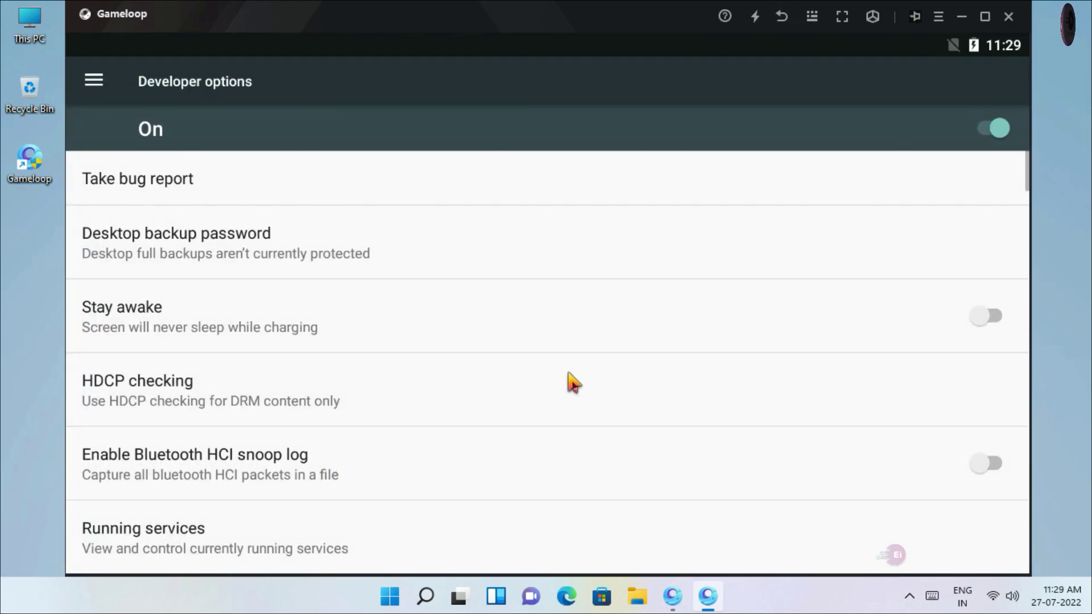
scroll(568, 374, "down", 15)
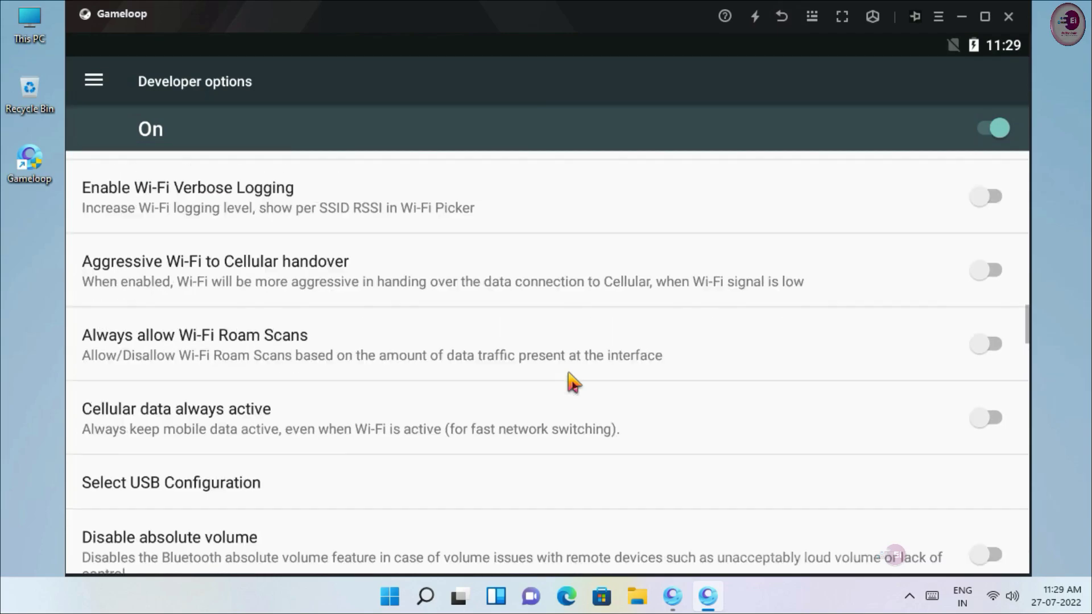
scroll(572, 383, "down", 3)
mouse_move(597, 458)
left_mouse_down()
mouse_move(573, 302)
mouse_move(557, 279)
left_mouse_up()
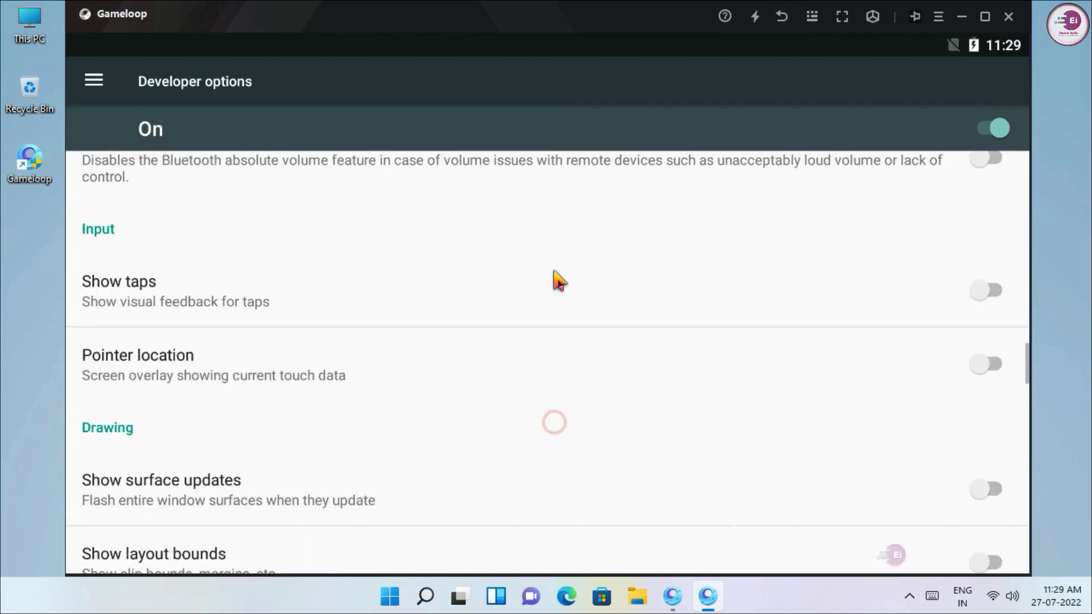
scroll(557, 279, "down", 10)
left_click_drag(557, 478, 561, 346)
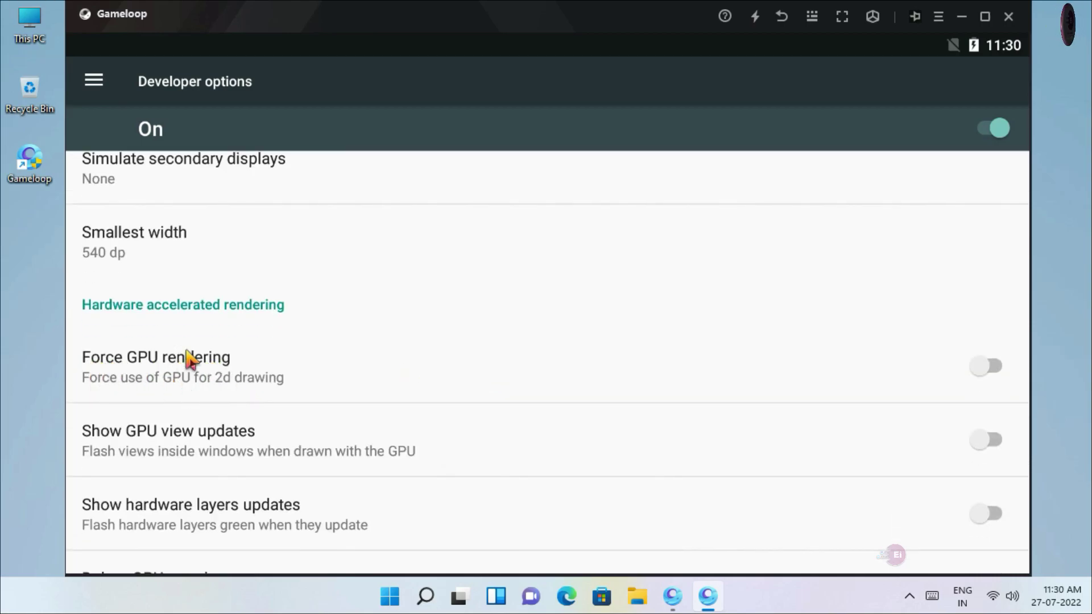
left_click(989, 367)
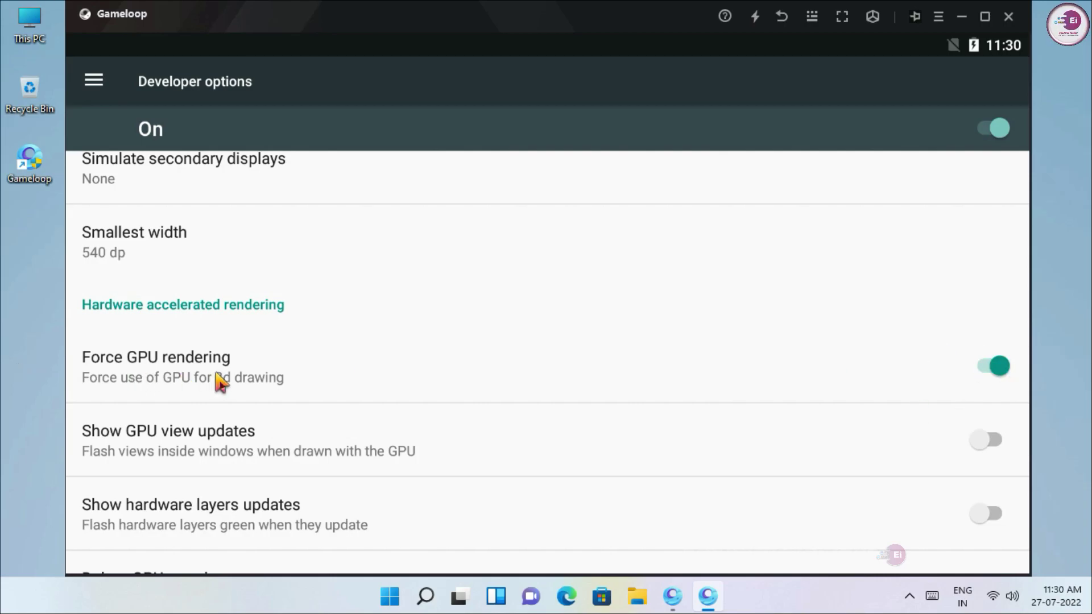
Leave the Android settings and close both the emulator and the main GameLoop window
left_click(785, 20)
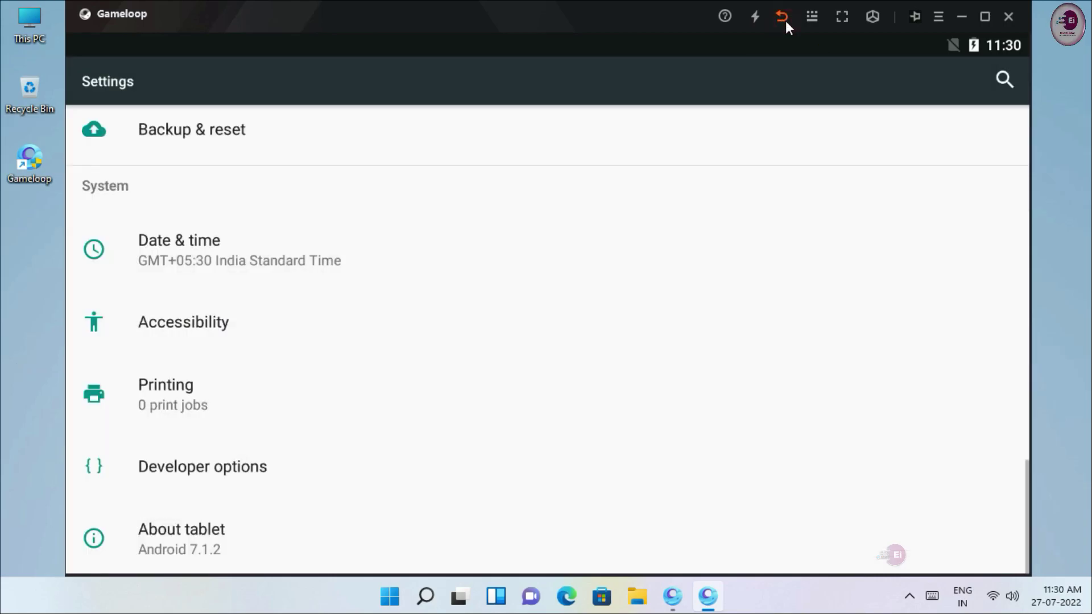
left_click(784, 21)
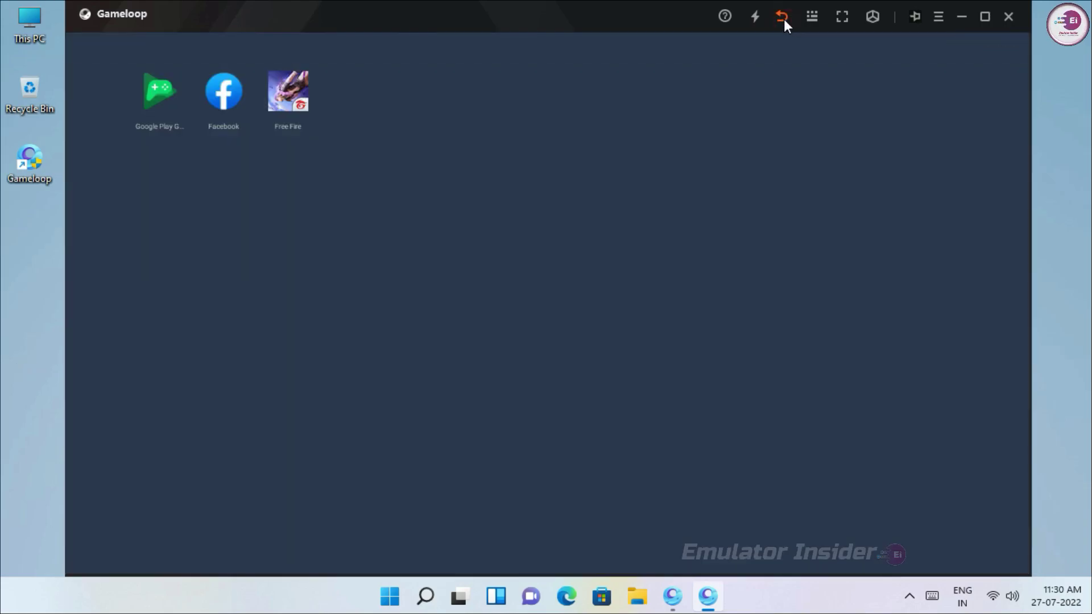
left_click(1015, 23)
left_click(565, 324)
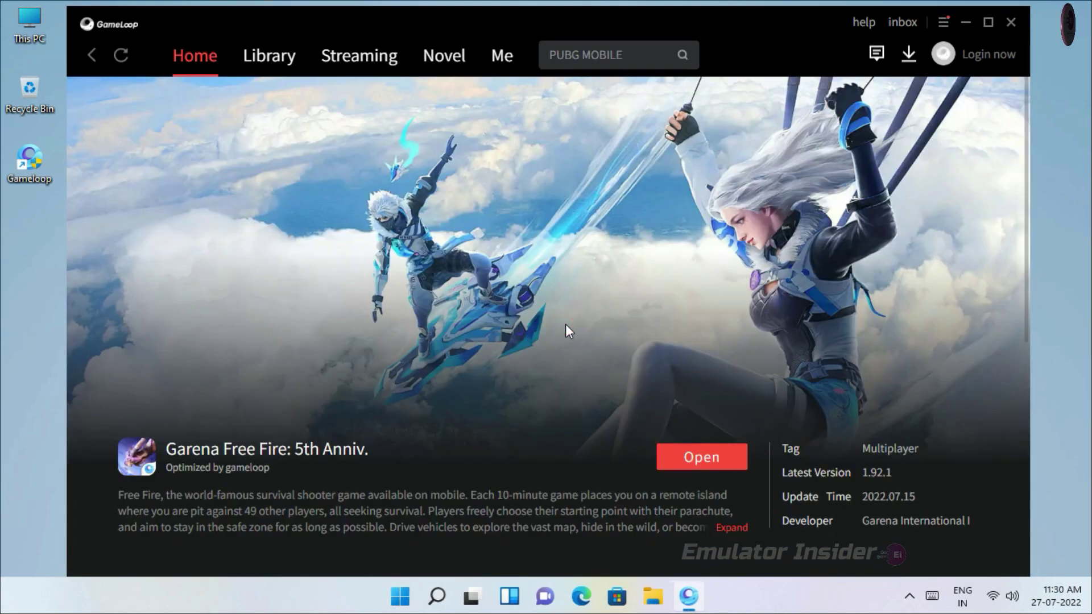
left_click(1010, 24)
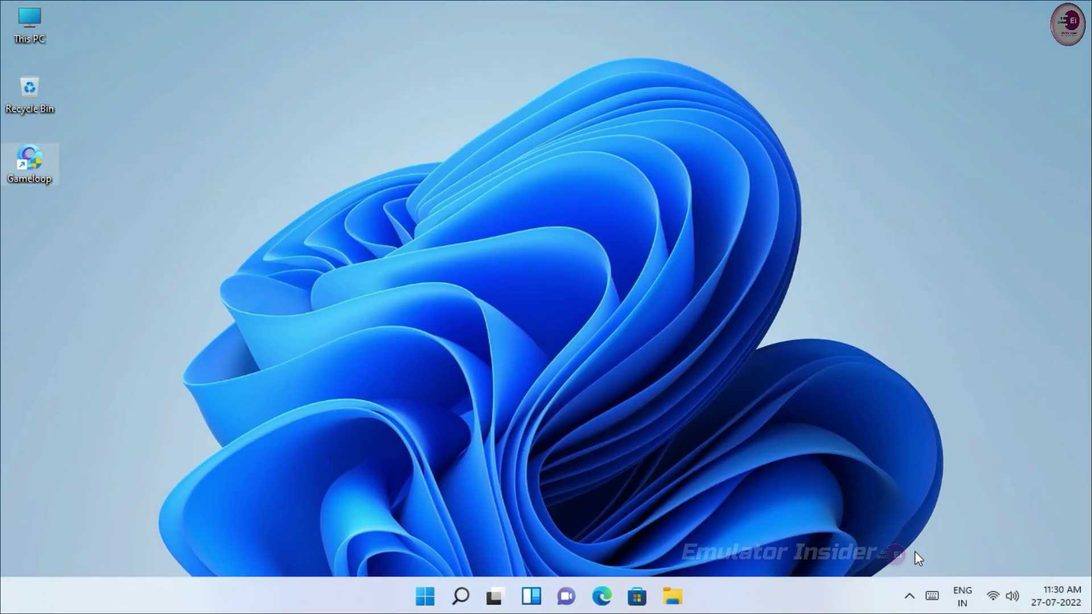
Quit the GameLoop background process from the Windows system tray
left_click(910, 596)
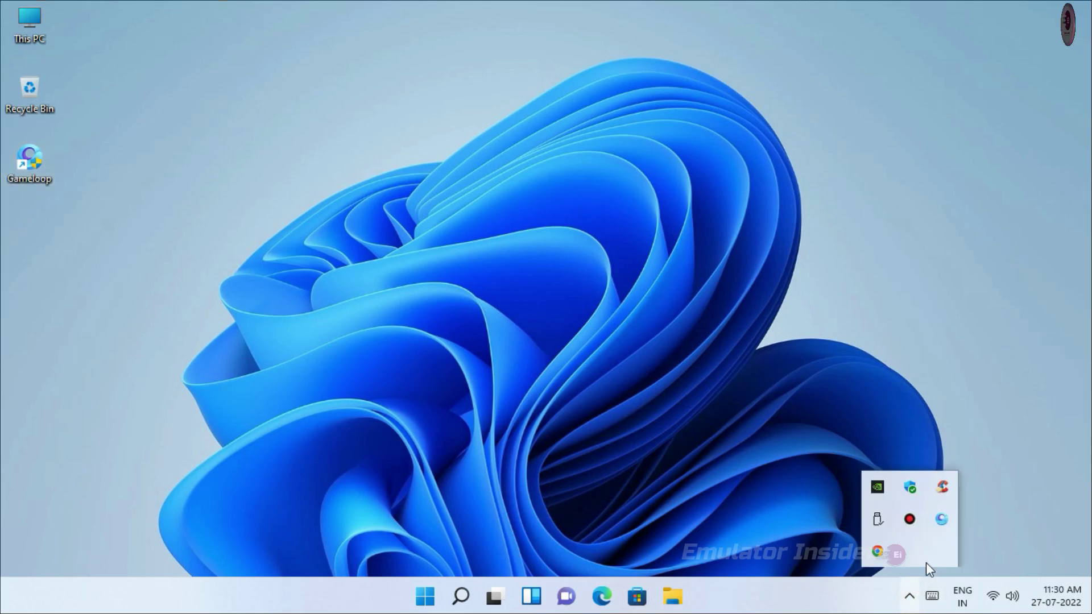
right_click(949, 523)
left_click(984, 511)
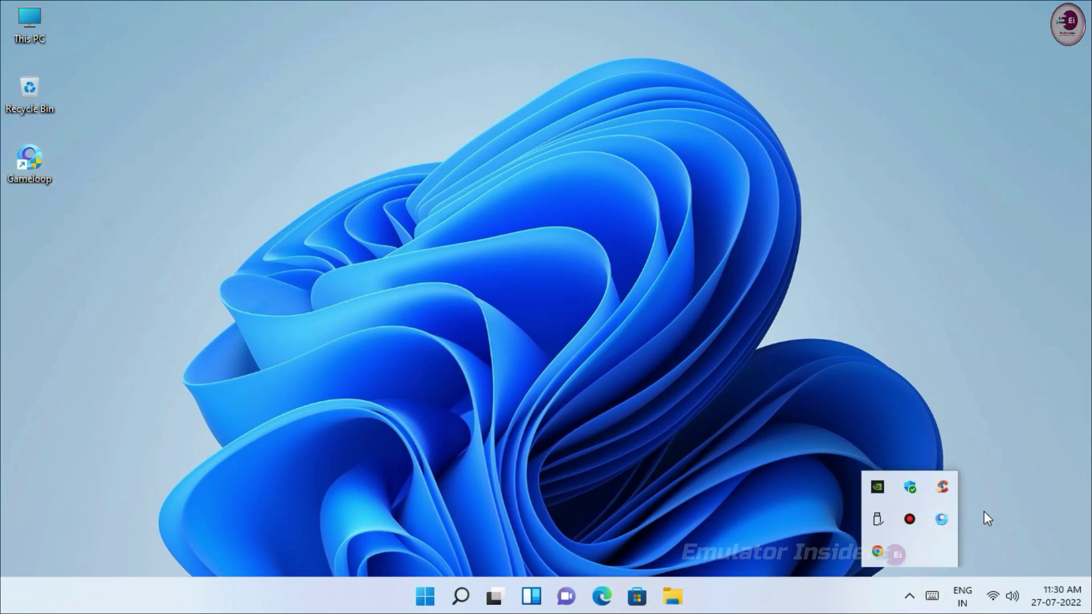
left_click(914, 593)
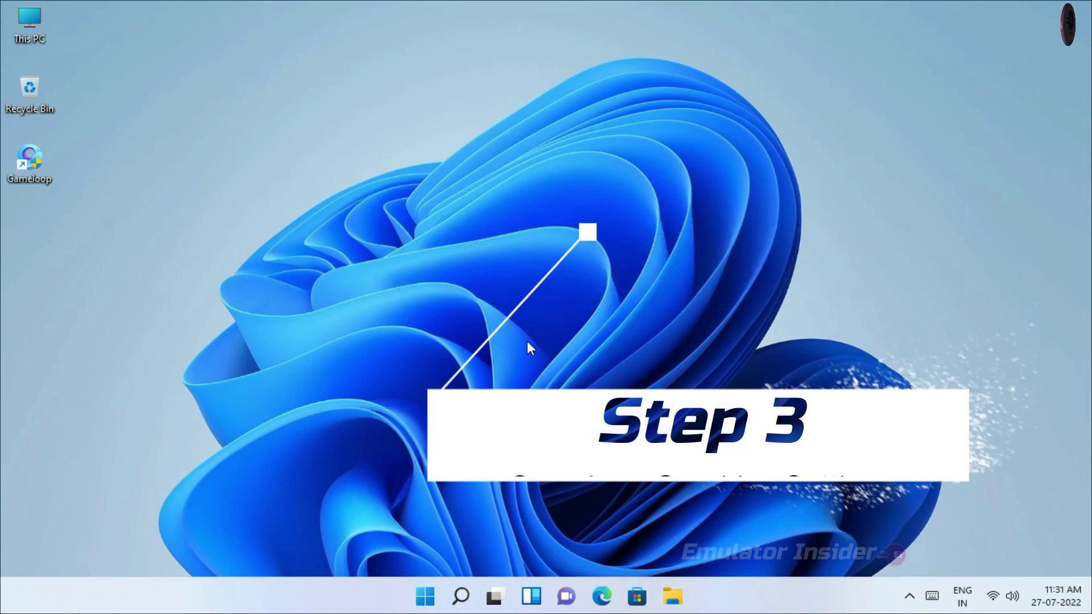
Search Windows for "Graphics Settings" and open the matching system settings page
left_click(461, 596)
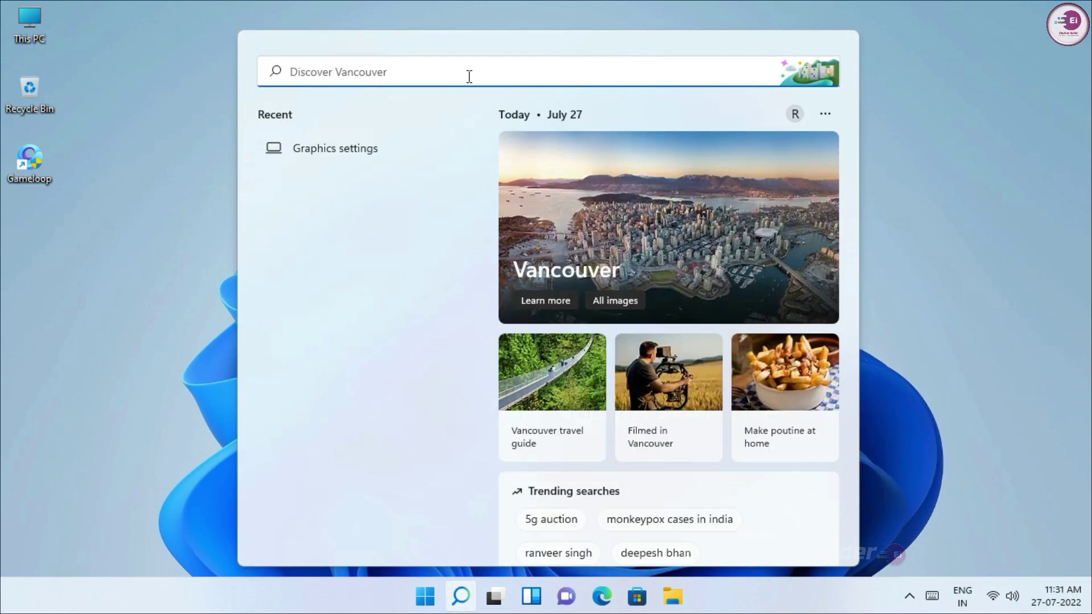
type("Gr")
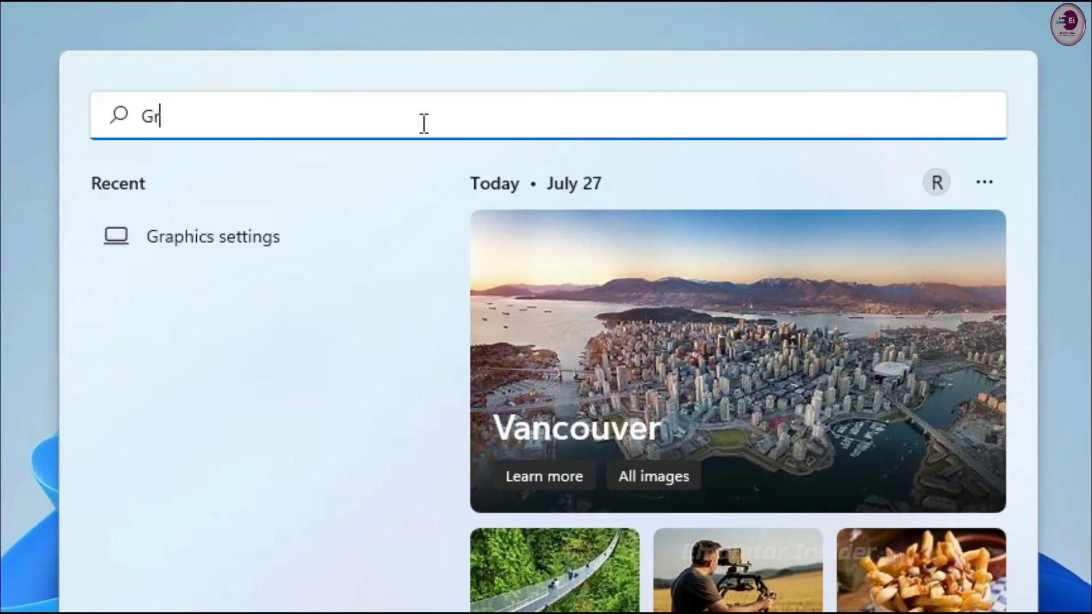
type("aphics Settings")
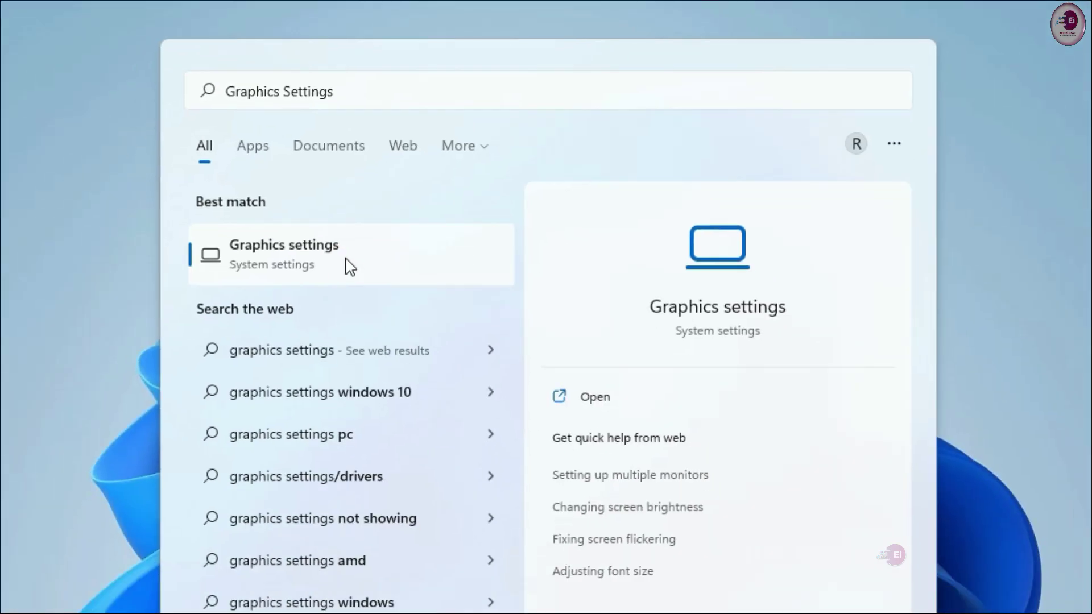
left_click(293, 336)
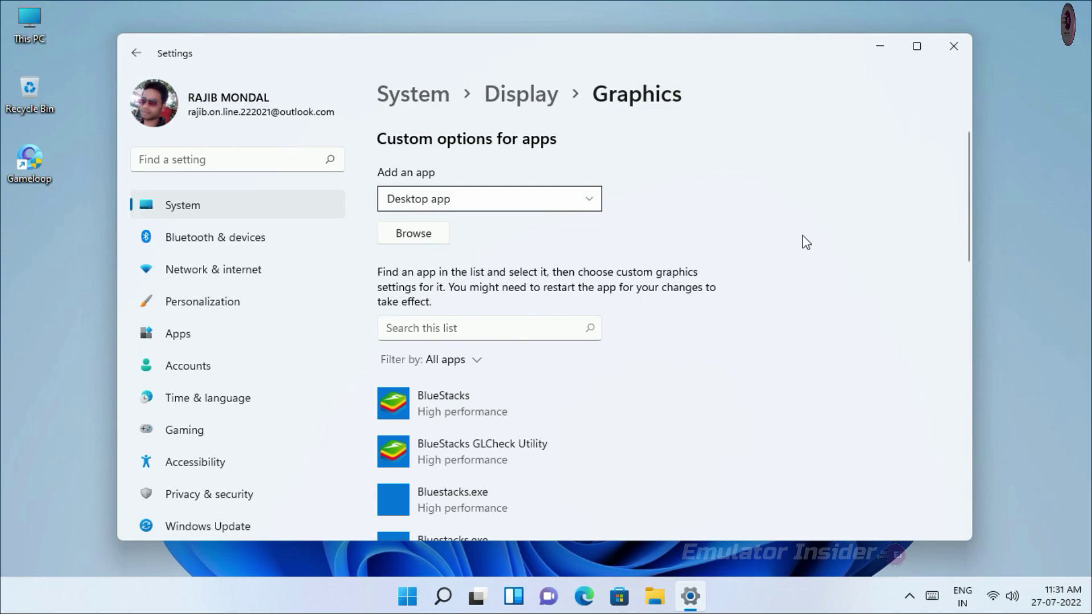
Add the Gameloop desktop shortcut to the custom graphics options for apps
left_click(413, 234)
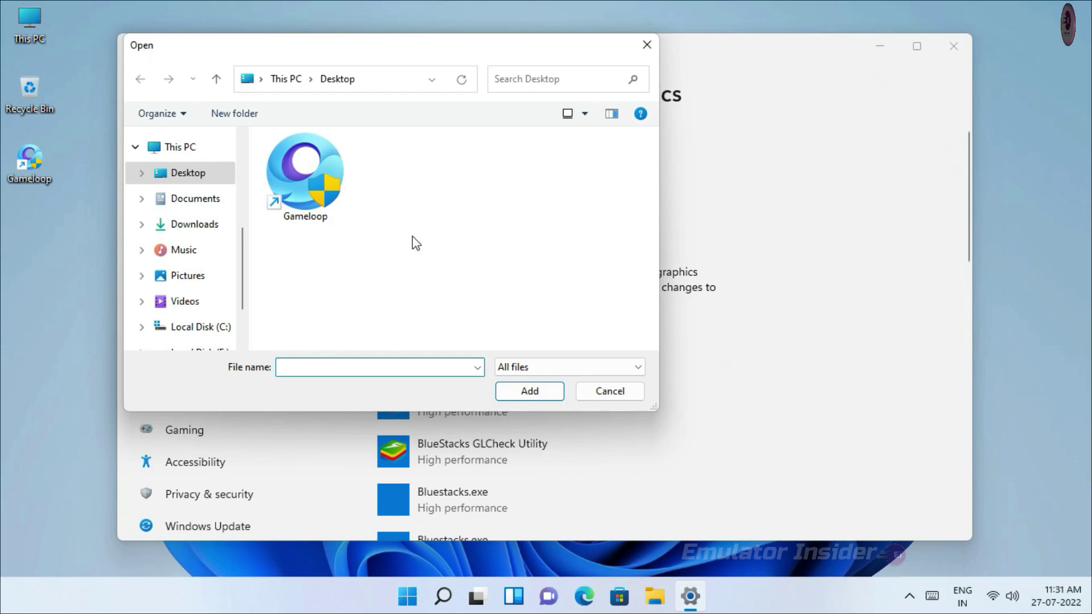
left_click(319, 190)
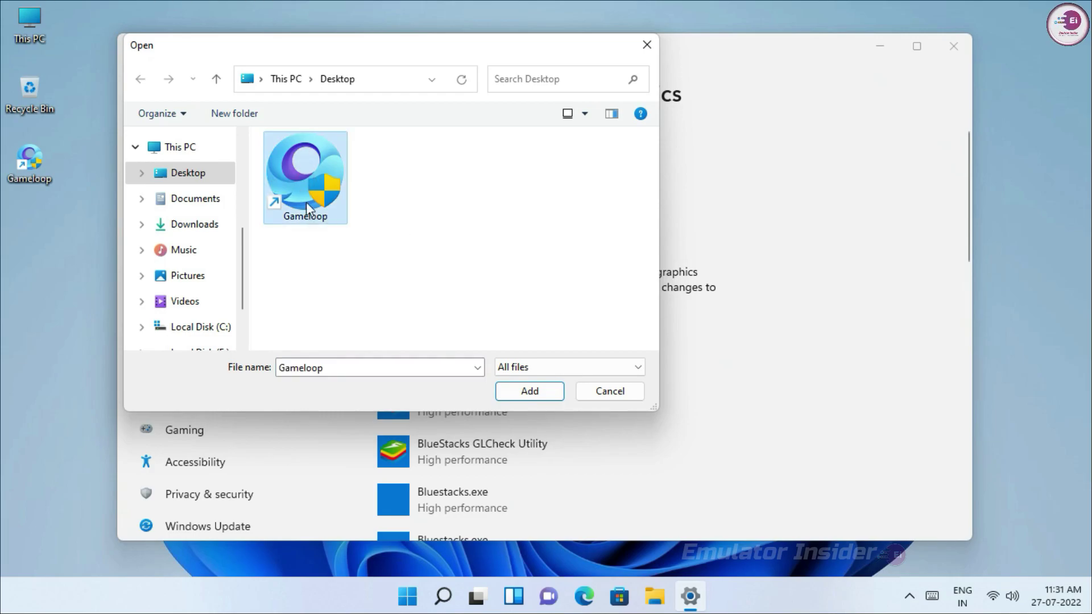
left_click(514, 397)
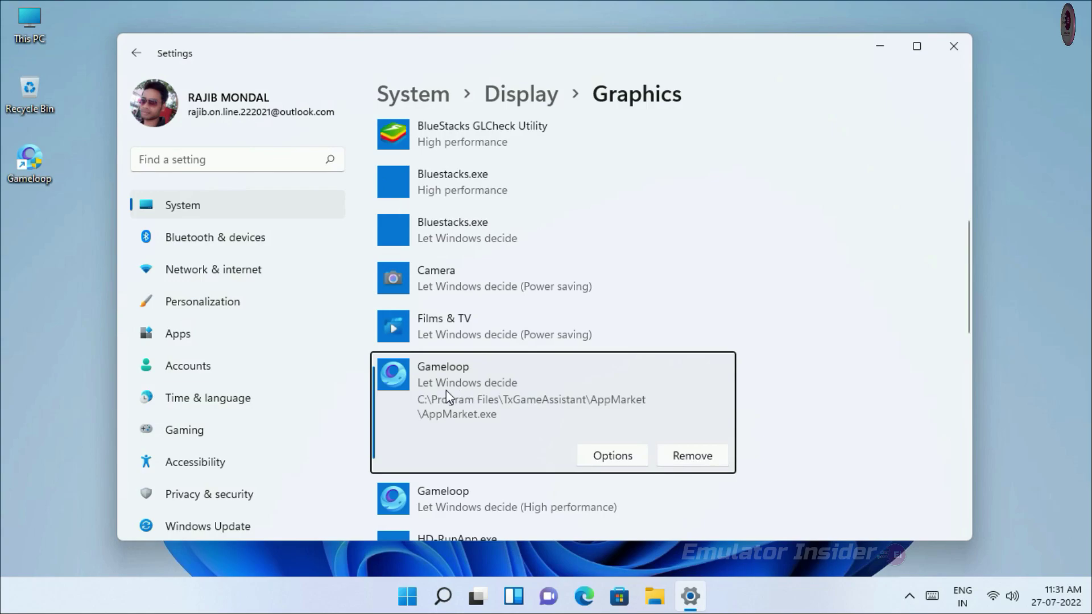
Set the graphics preference of the added Gameloop app to High performance and save it
left_click(609, 454)
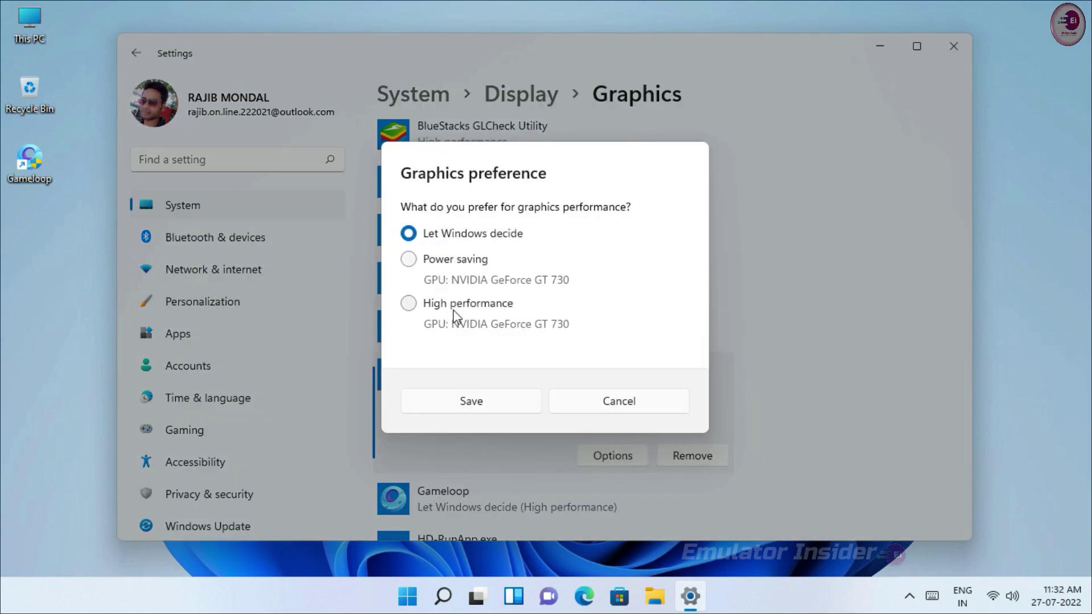
left_click(417, 308)
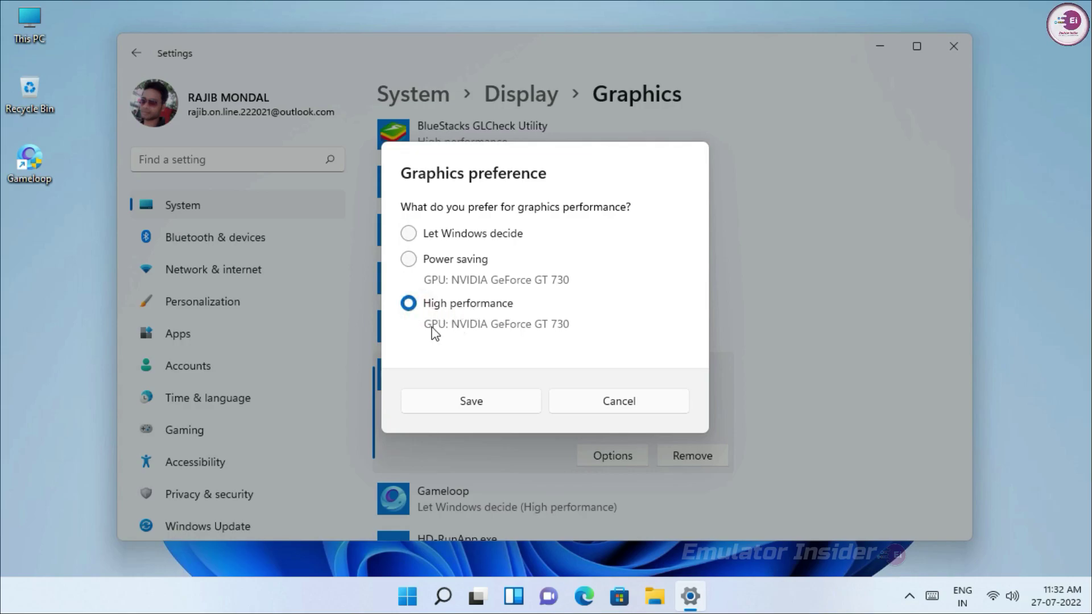
left_click(493, 402)
Check the graphics preference of the other Gameloop entry and close the Windows settings
scroll(558, 356, "down", 1)
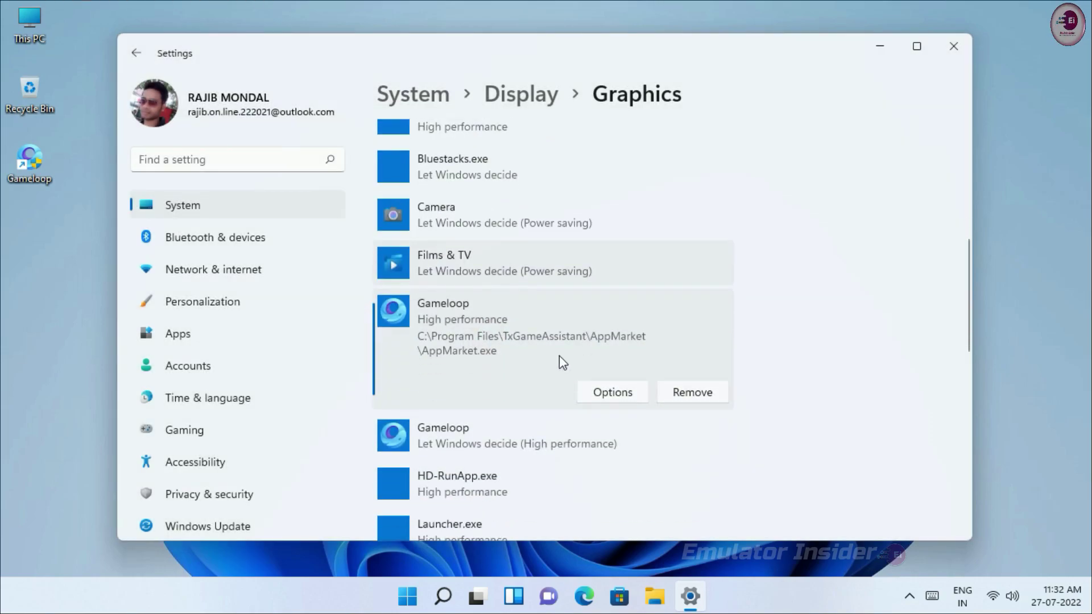
left_click(487, 446)
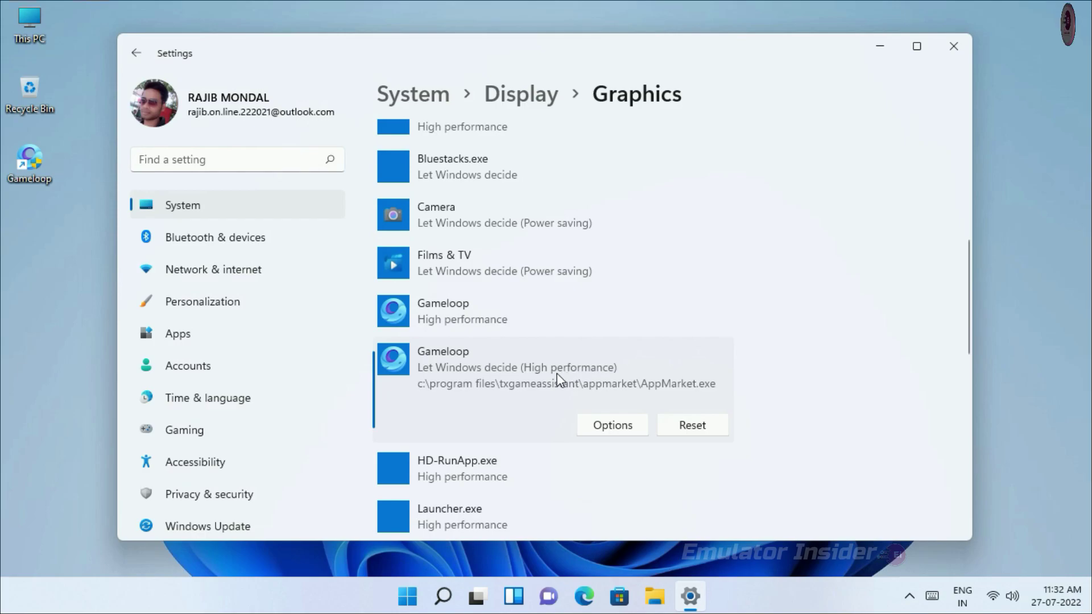
left_click(954, 46)
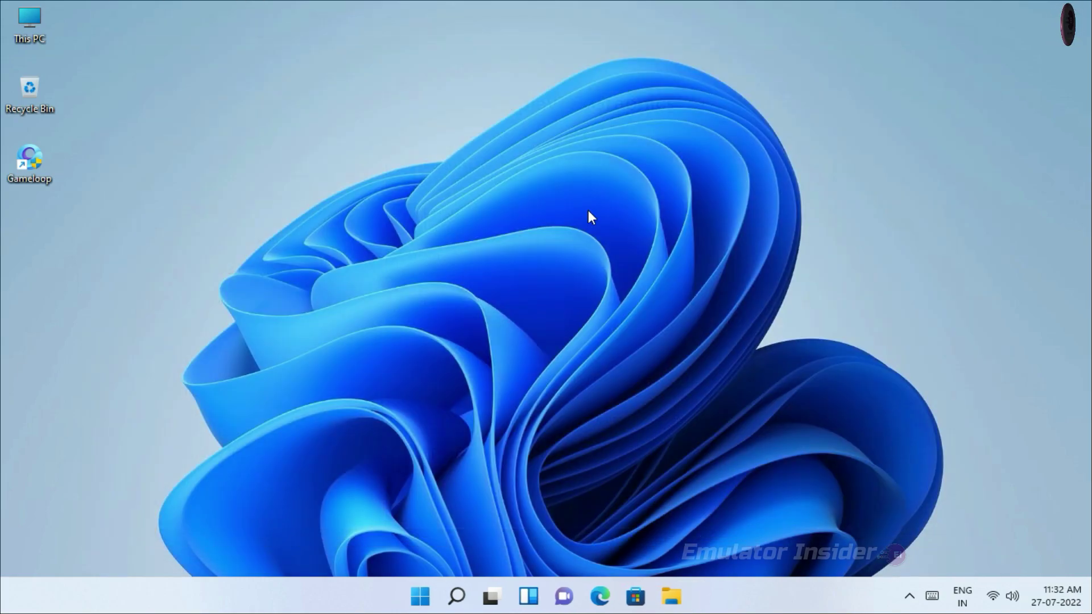
Find "Game Mode Settings" through Windows search, turn on Game Mode, and close the settings
left_click(461, 598)
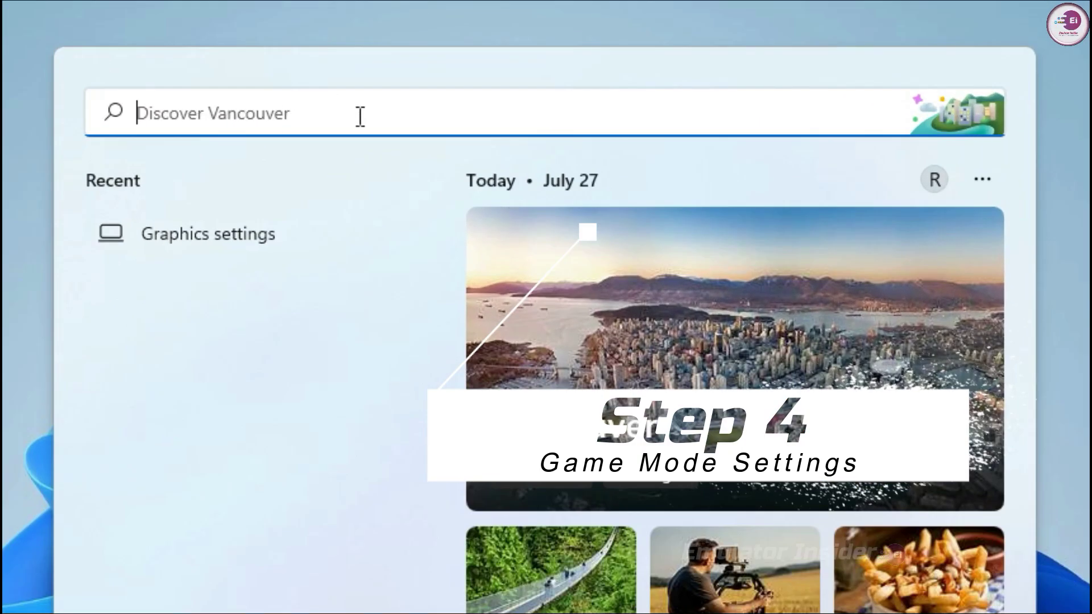
type("Game Mode Settings")
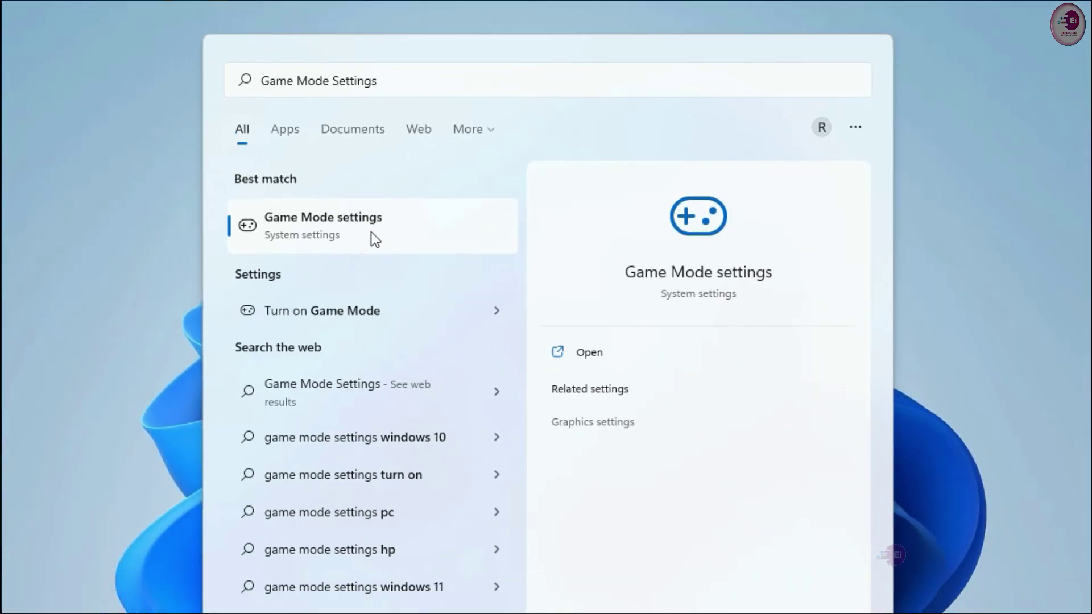
left_click(292, 329)
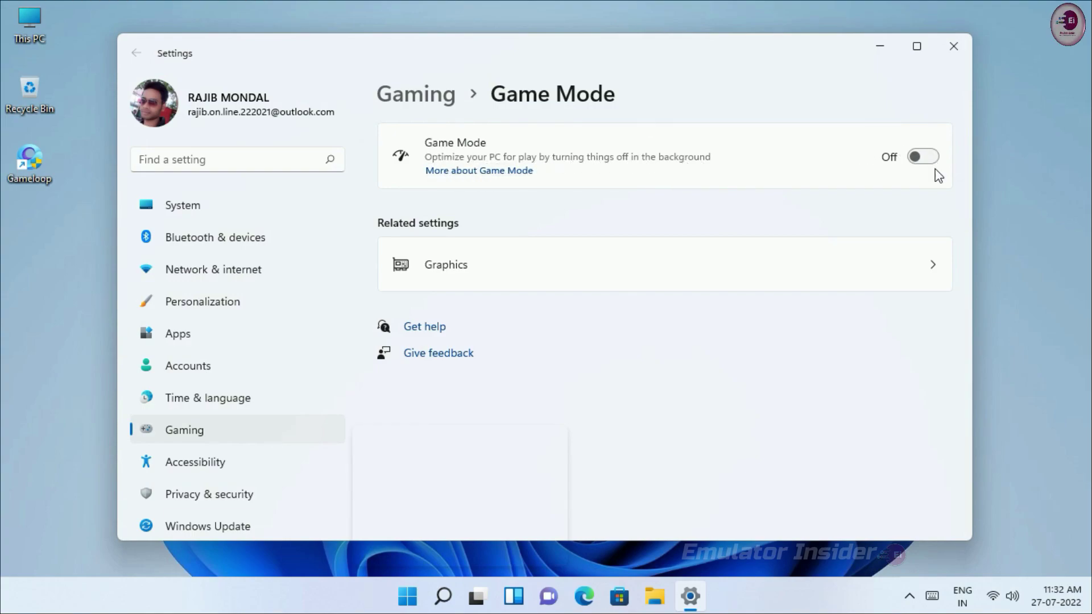
left_click(922, 162)
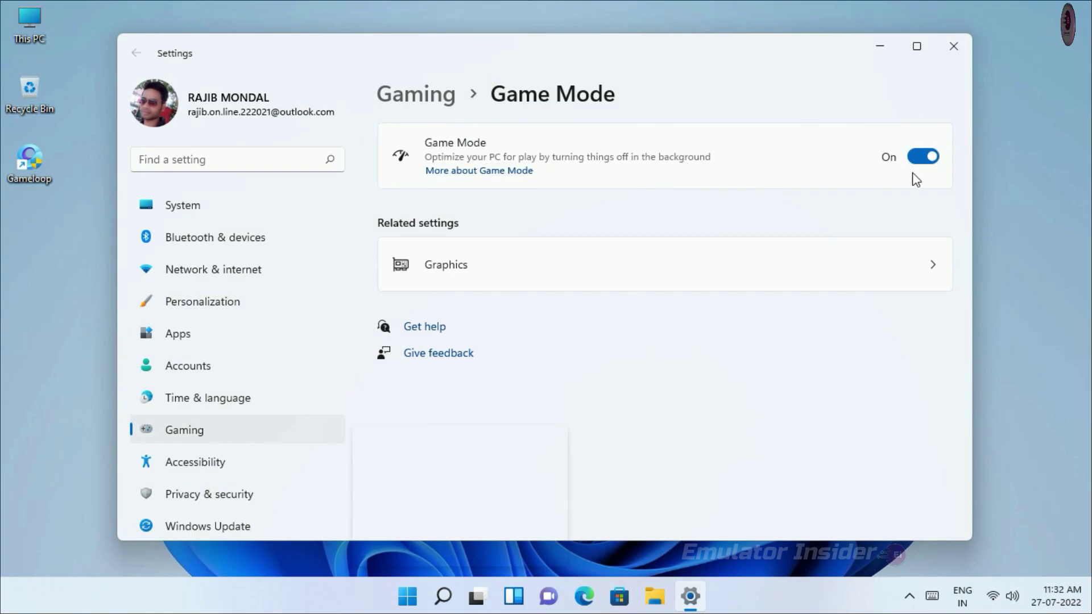
left_click(953, 48)
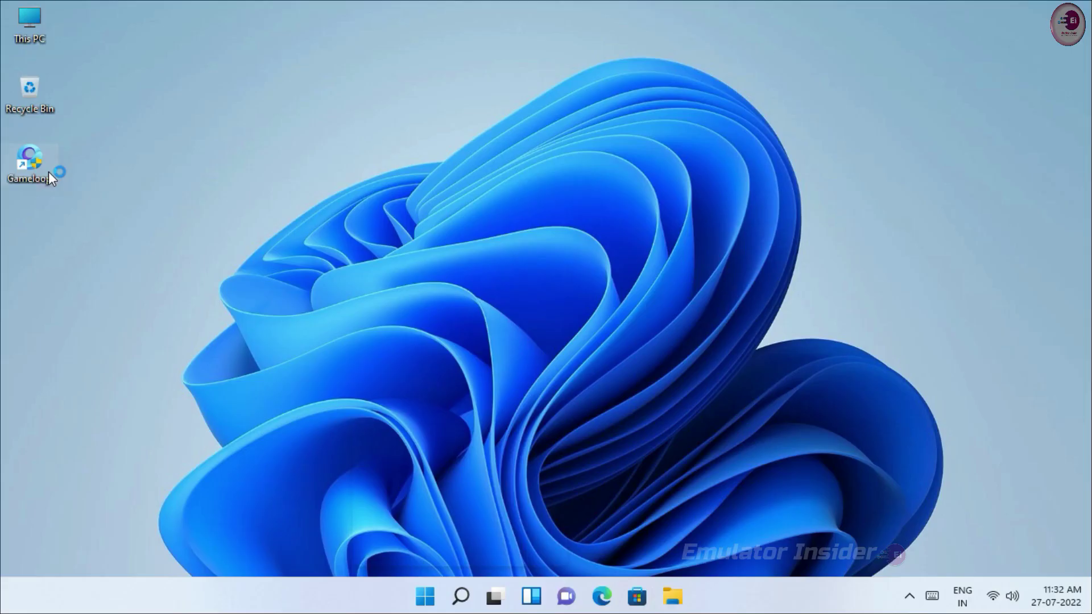
Start GameLoop, open Free Fire from the home banner, and minimize the main GameLoop window
double_click(49, 172)
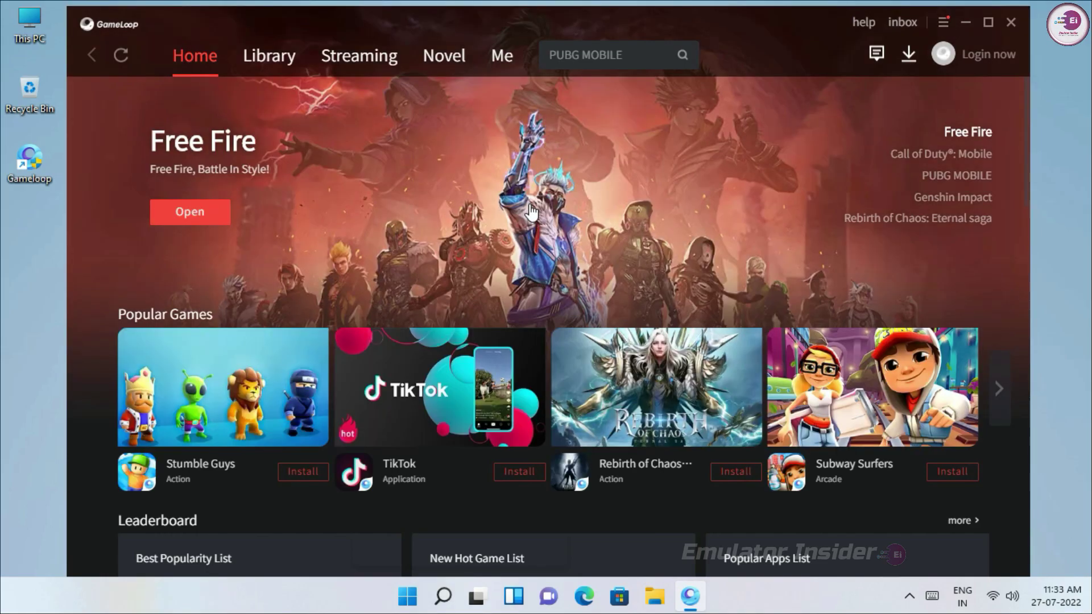
left_click(273, 159)
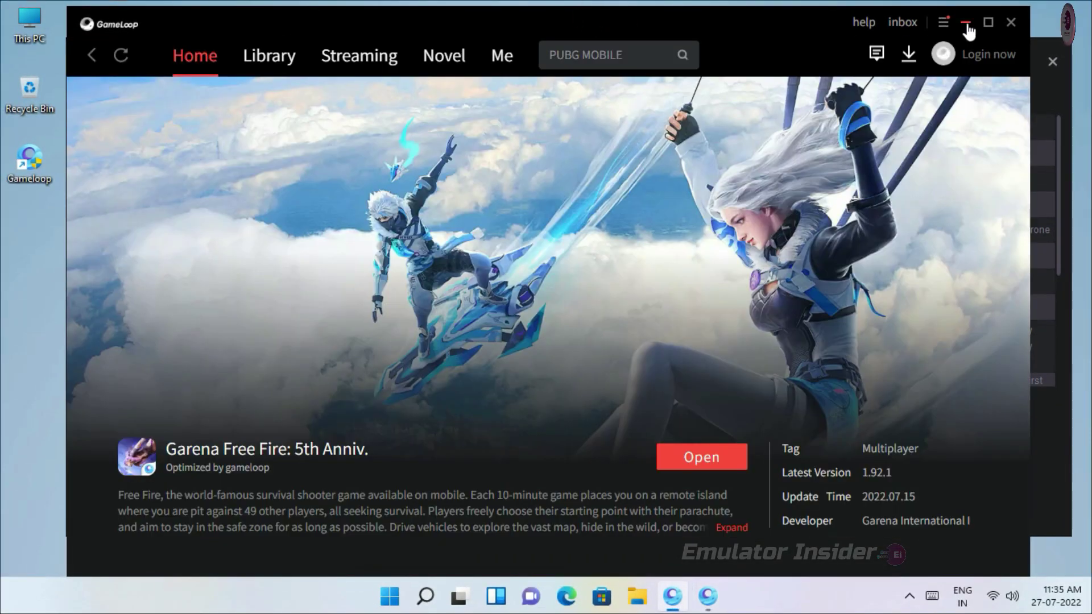
left_click(967, 24)
Switch to the emulator window and move the Free Fire character forward to the yellow crate
left_click(421, 47)
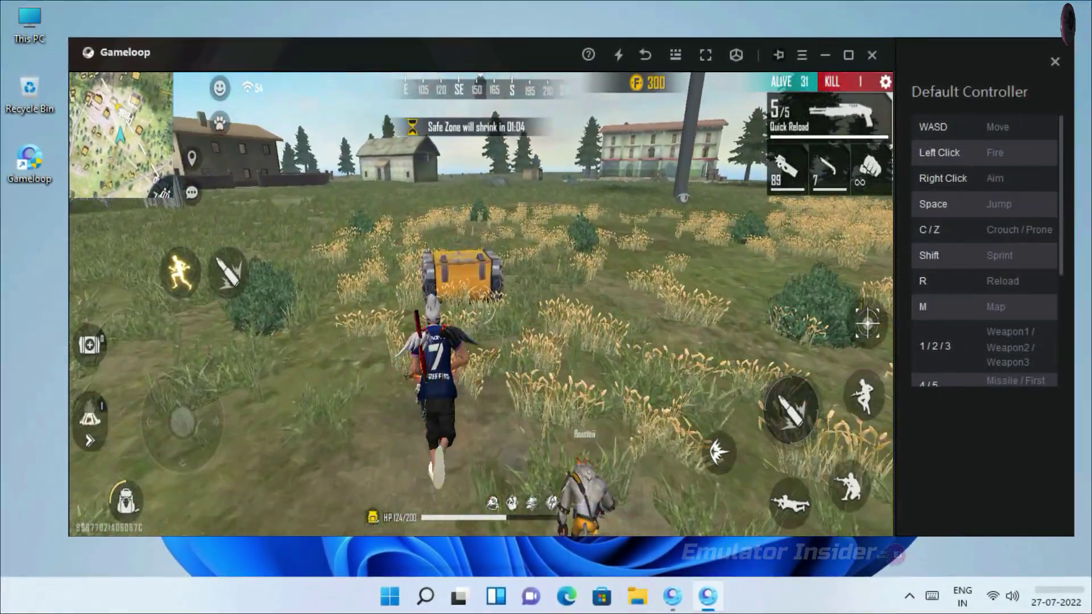
key("w")
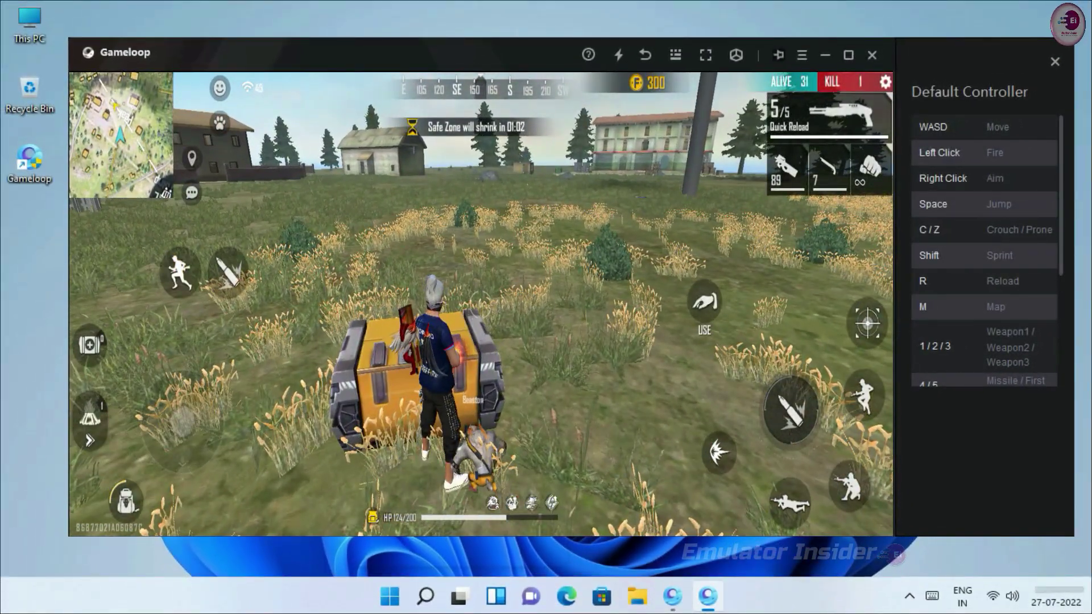